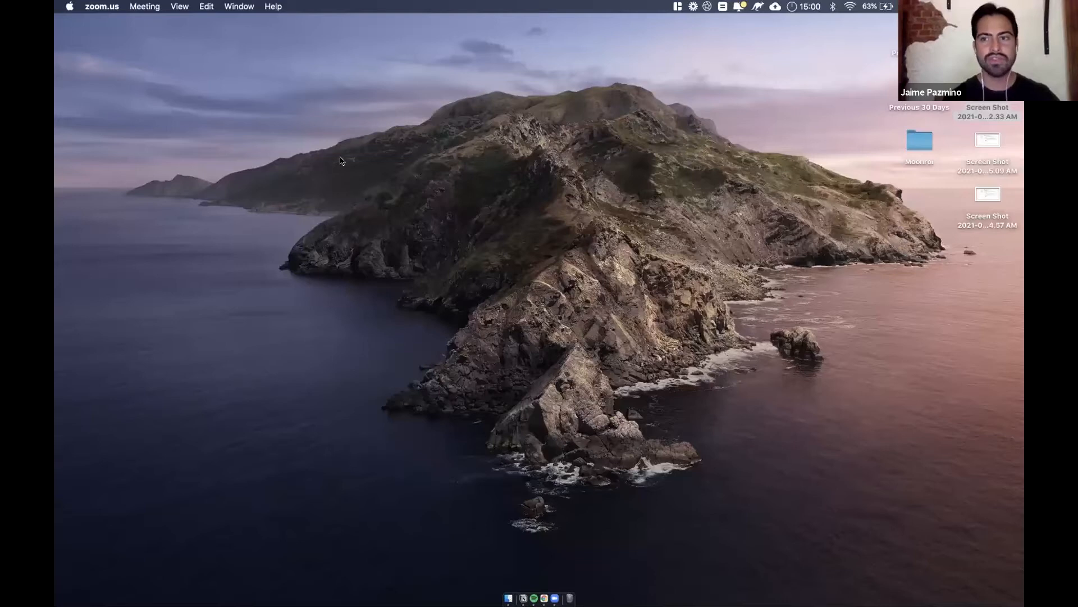
Switch to Chrome and display the details of the redid.teachable.com domain in Business Settings.
key("ctrl+Right")
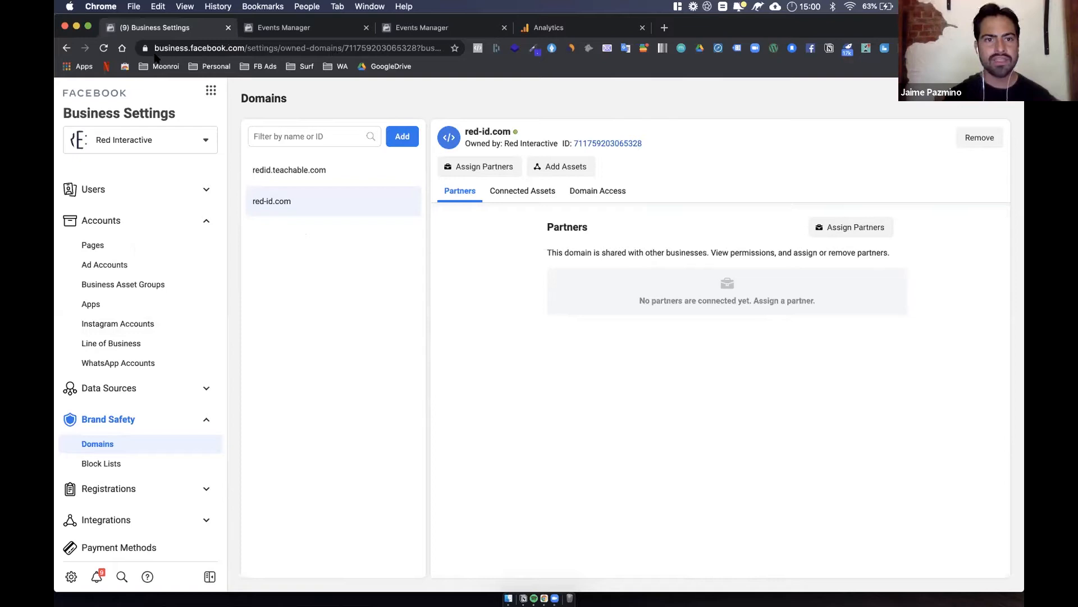
left_click(303, 165)
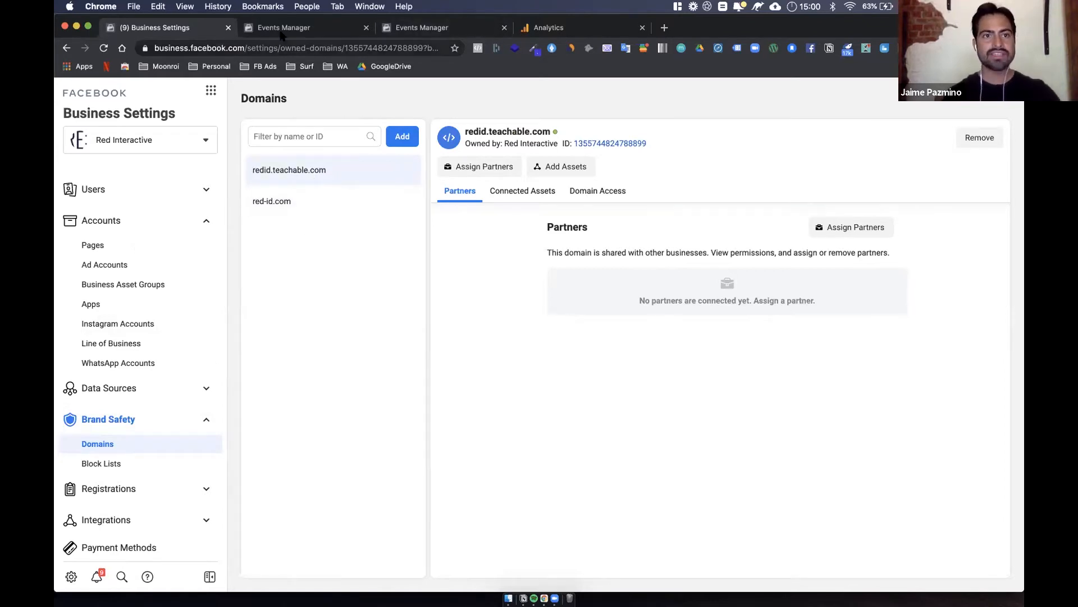
Open the FB Ads Manager bookmark for the Red-Id client in a new tab and place that tab just before Analytics.
left_click(160, 68)
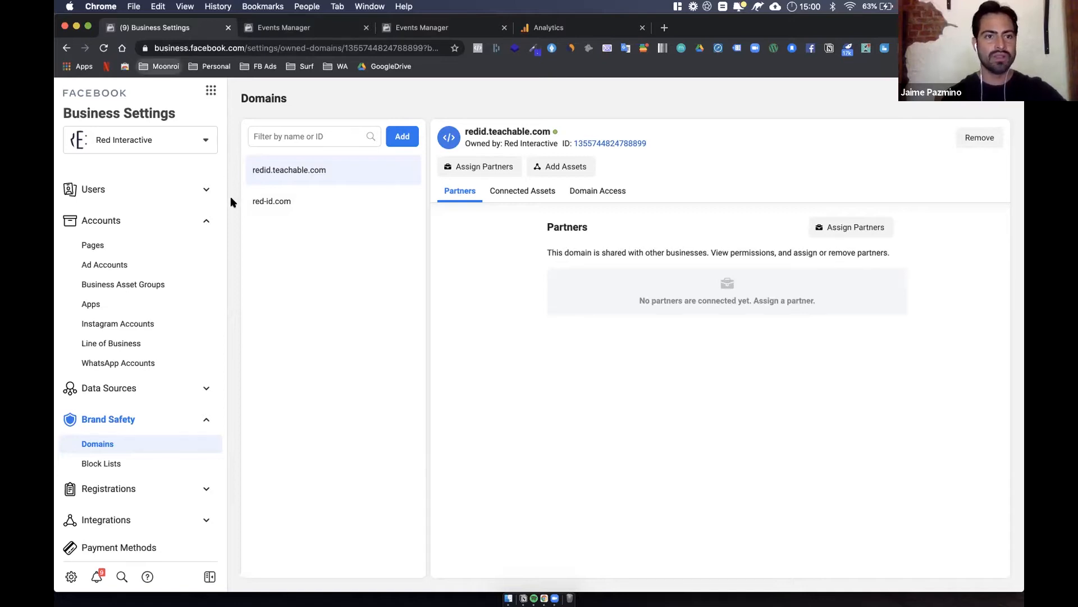
mouse_move(314, 200)
mouse_move(477, 201)
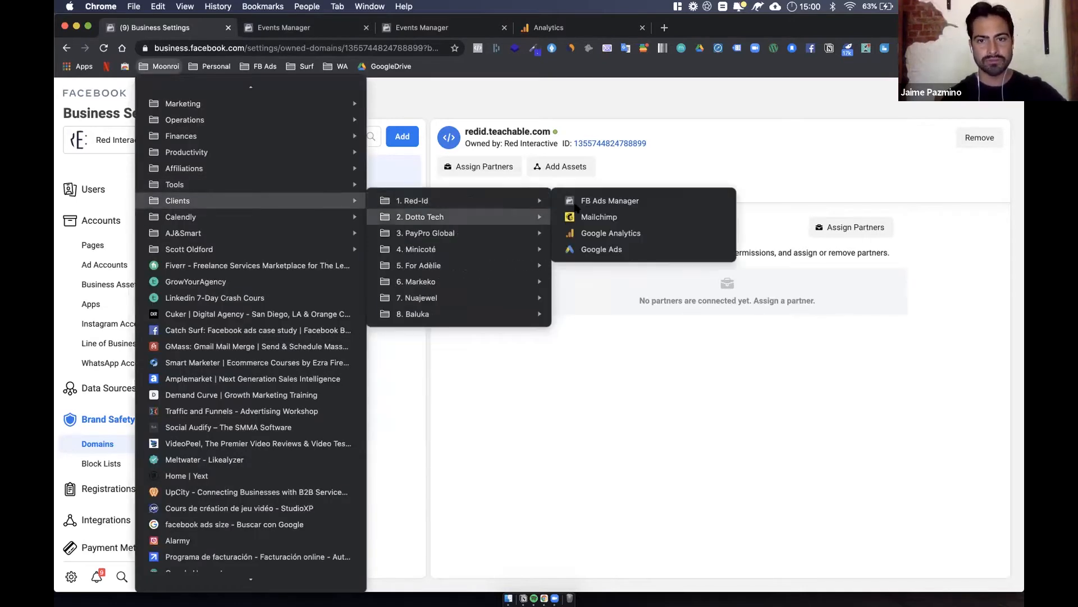
left_click(607, 201, "super")
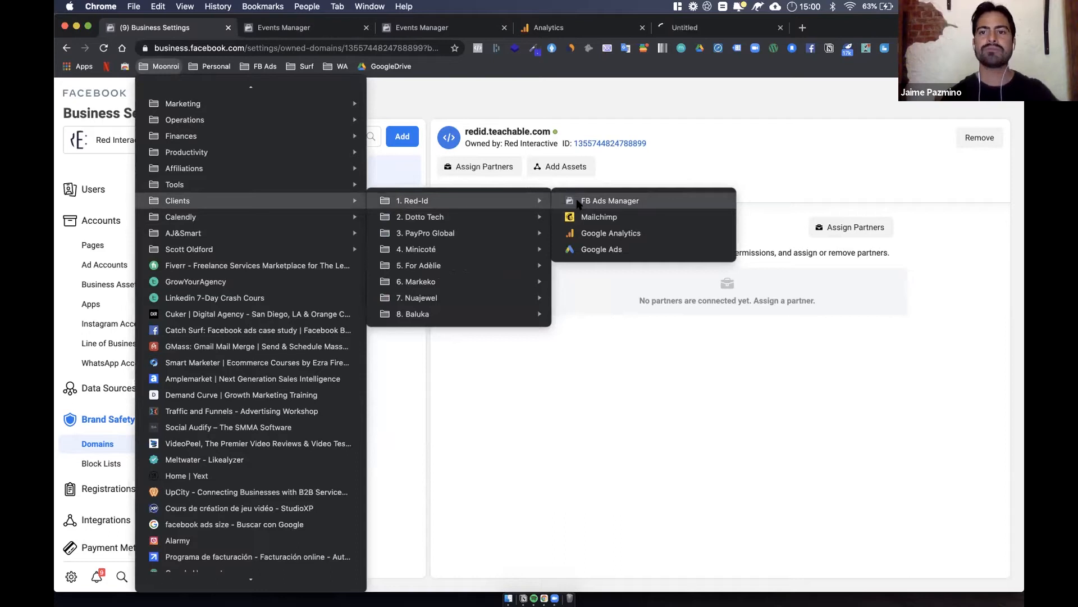
left_click(523, 32)
left_click_drag(709, 28, 520, 28)
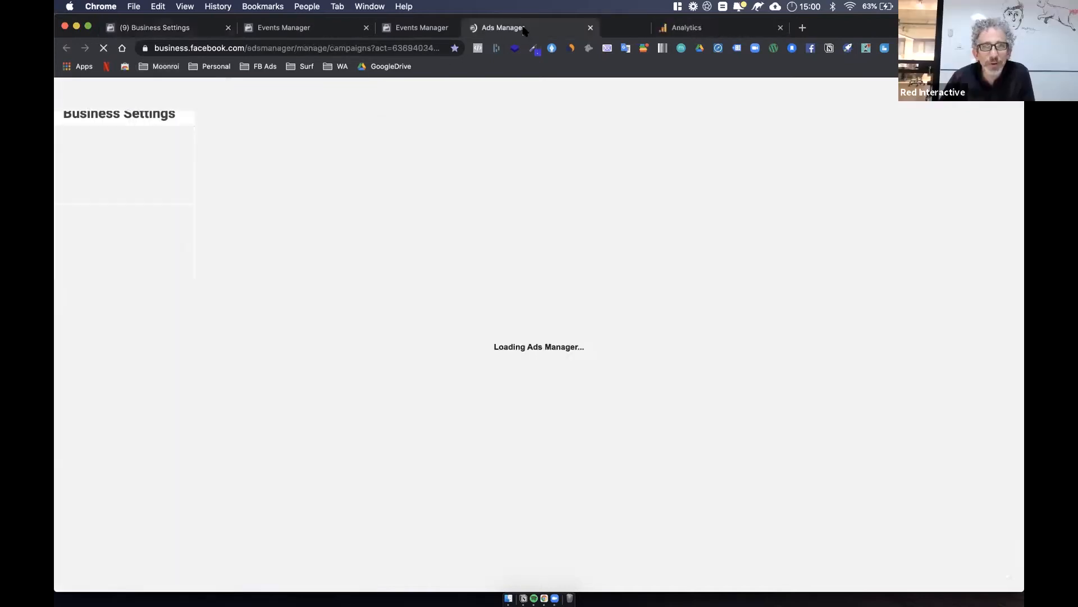
left_click(176, 28)
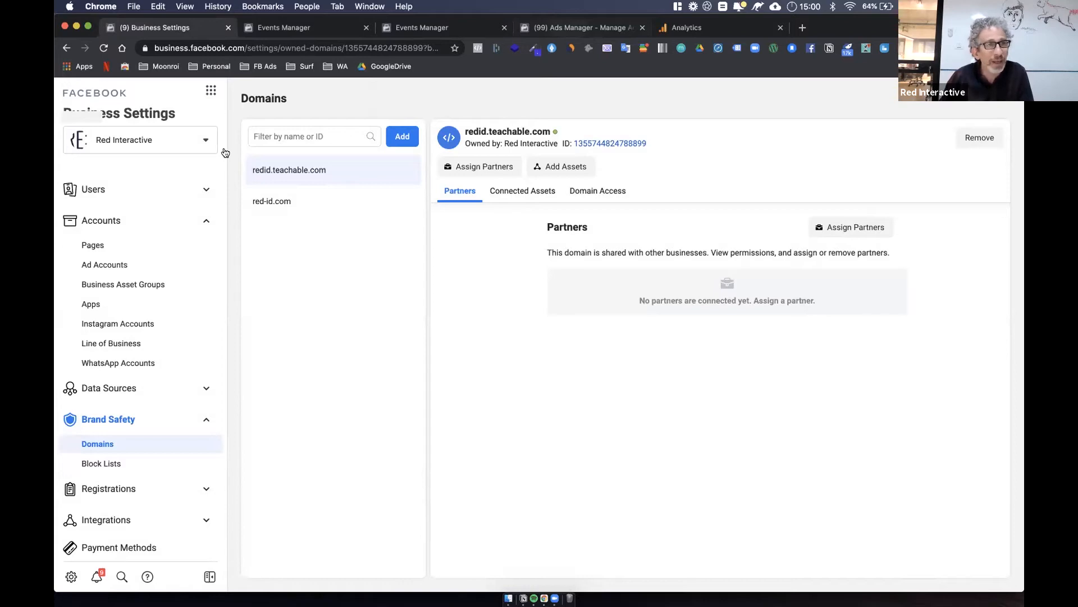
key("super+4")
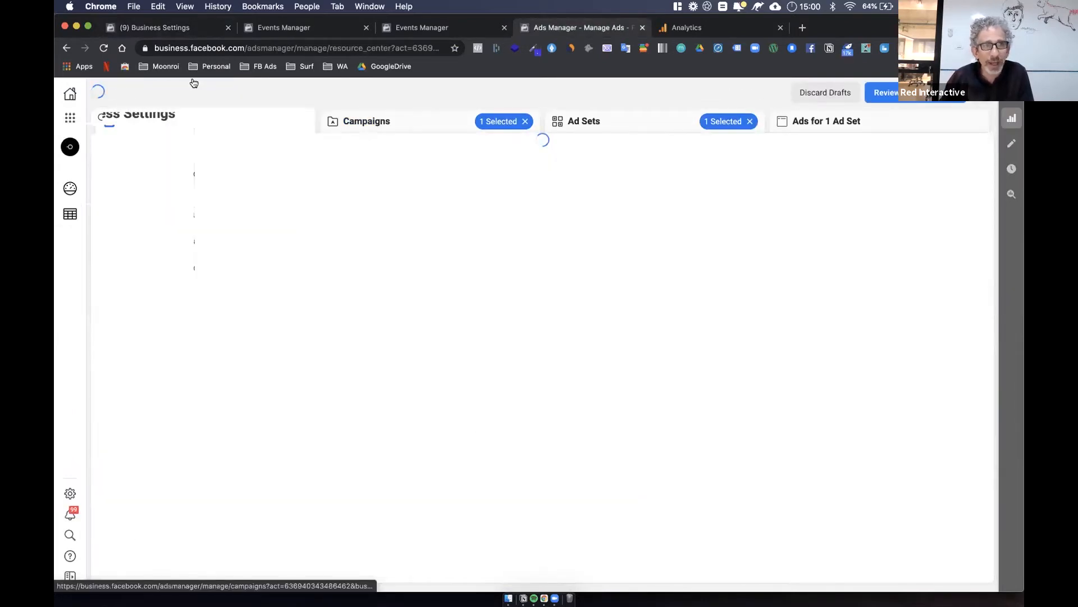
left_click(177, 28)
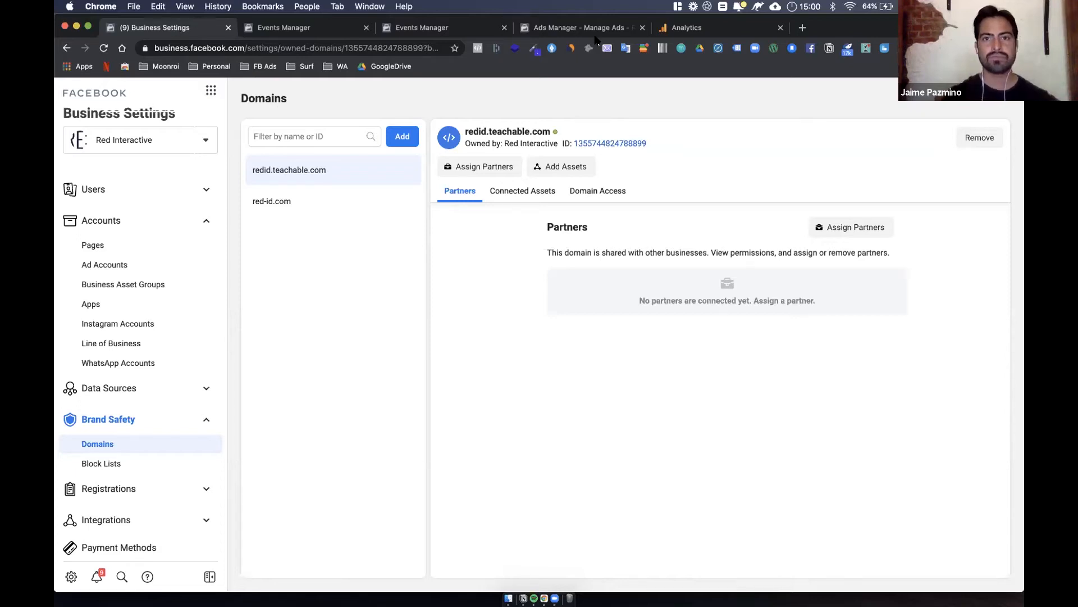
Review the iOS 14 tasks in Ads Manager's Resource Center: conversion events, attribution window and website domain verification.
key("super+4")
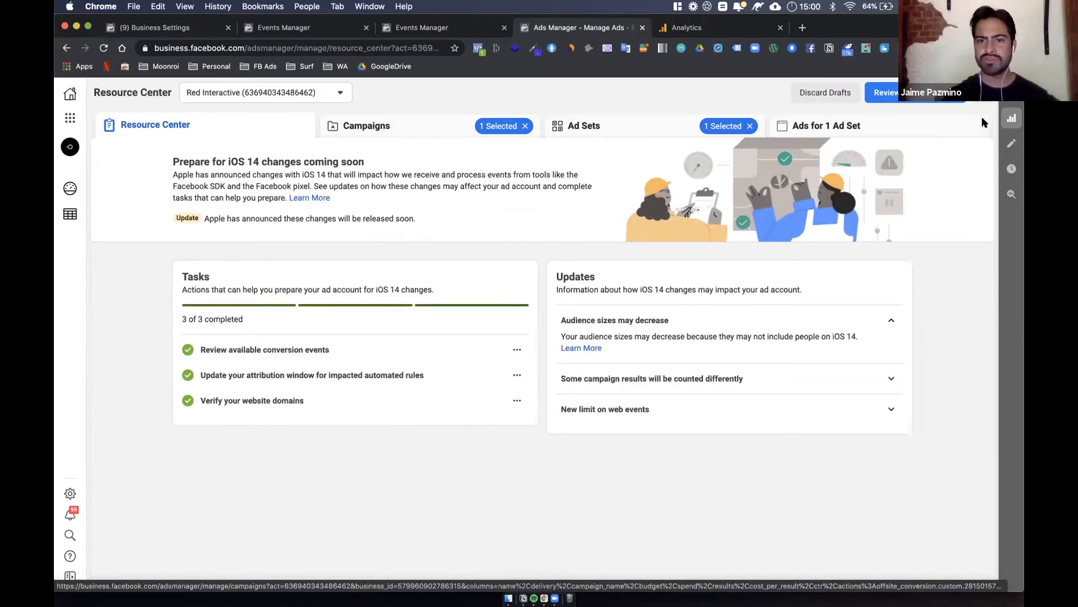
left_click(384, 127)
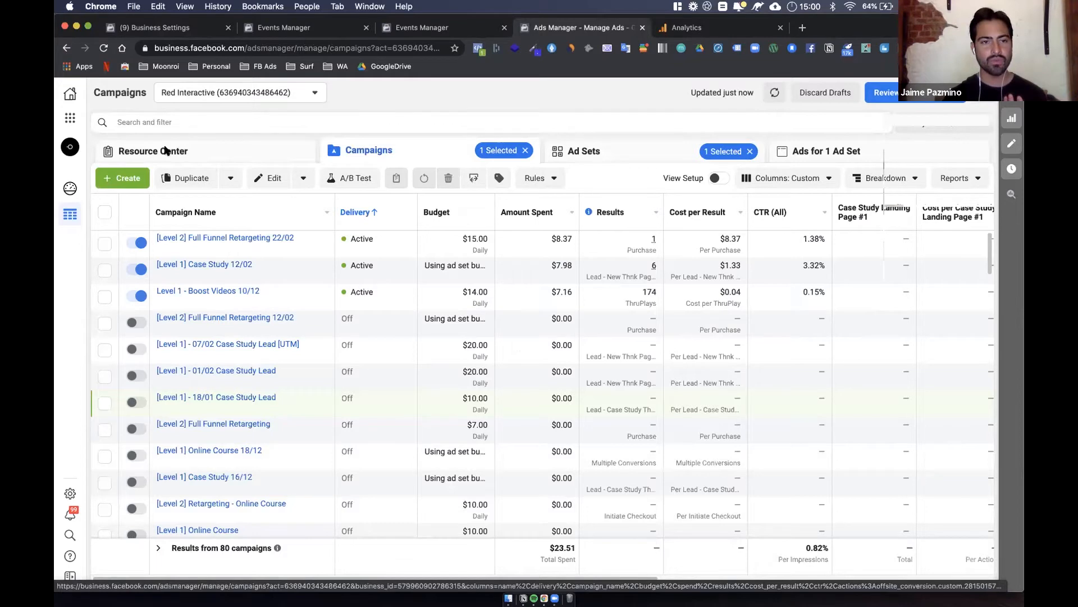
left_click(167, 151)
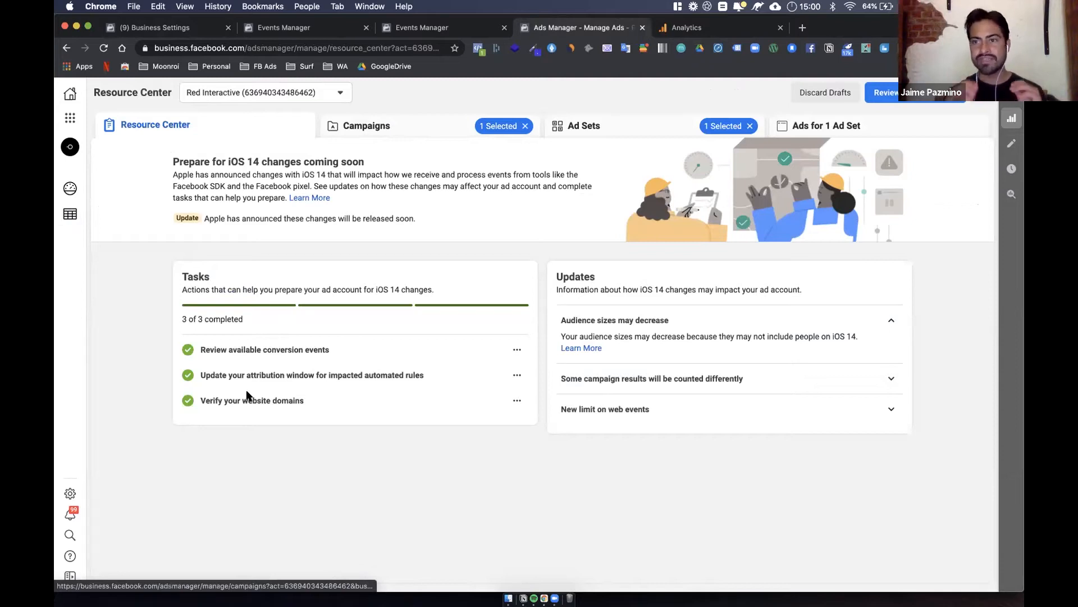
left_click_drag(204, 403, 304, 406)
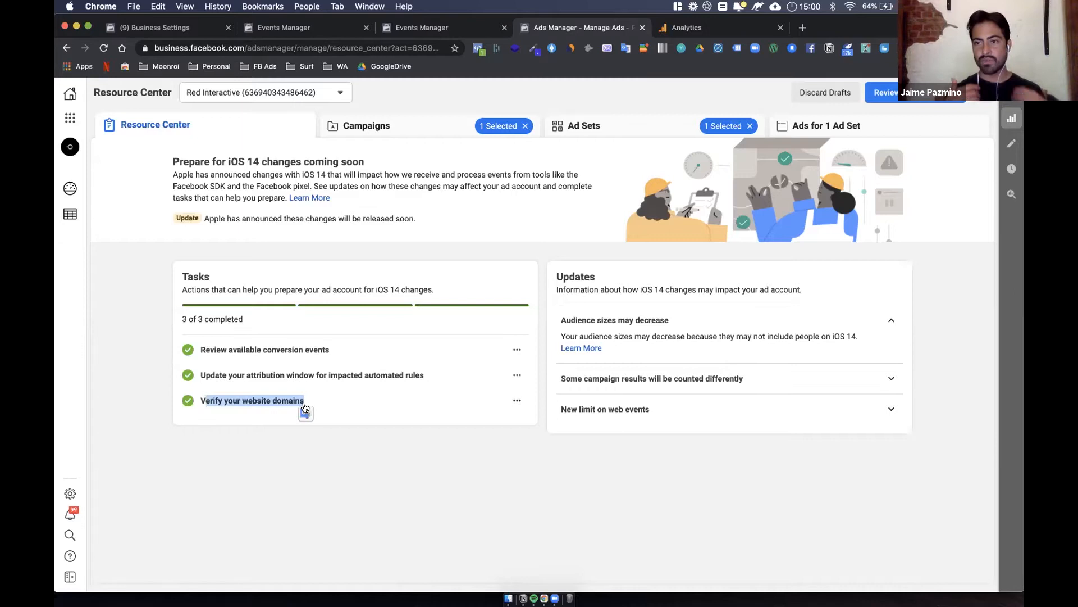
left_click_drag(231, 373, 372, 373)
left_click_drag(241, 349, 361, 346)
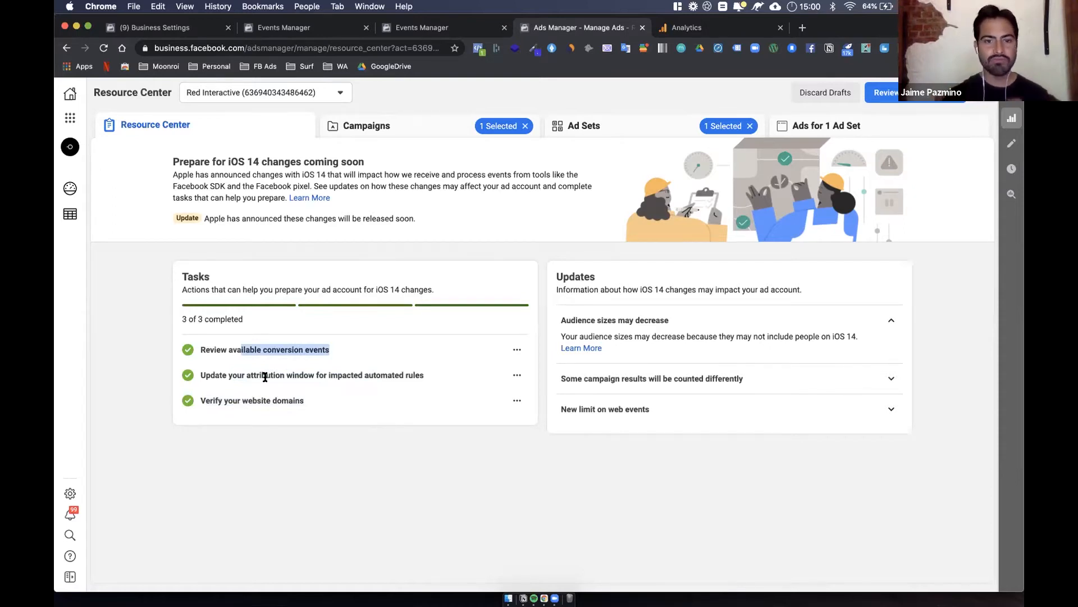
left_click(262, 347)
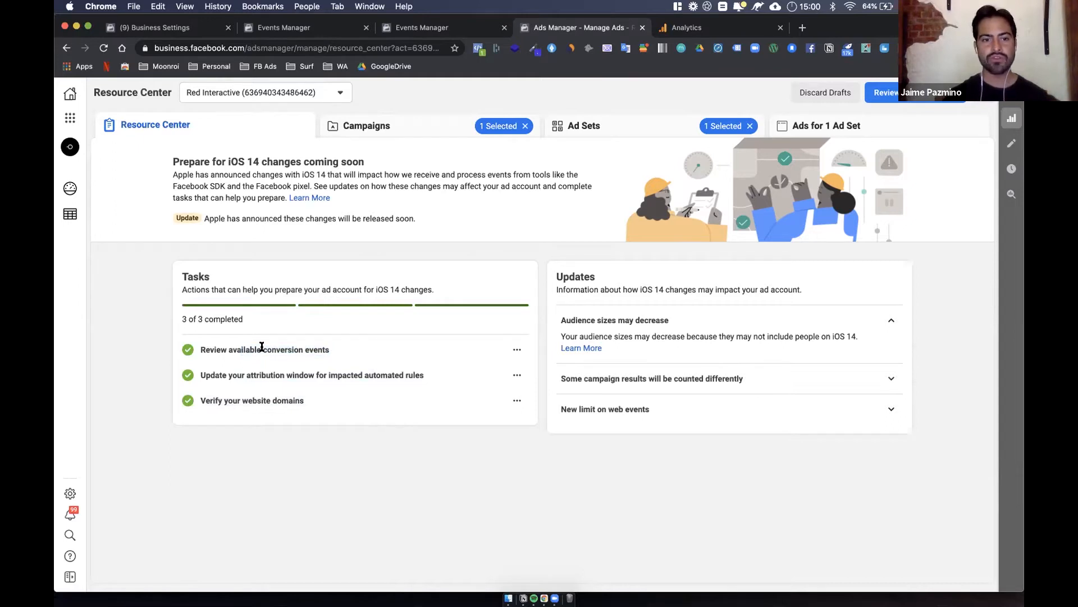
Compare the checkout page's sso.teachable.com address with the redid.teachable.com domain and check that domain's verification status.
left_click(159, 28)
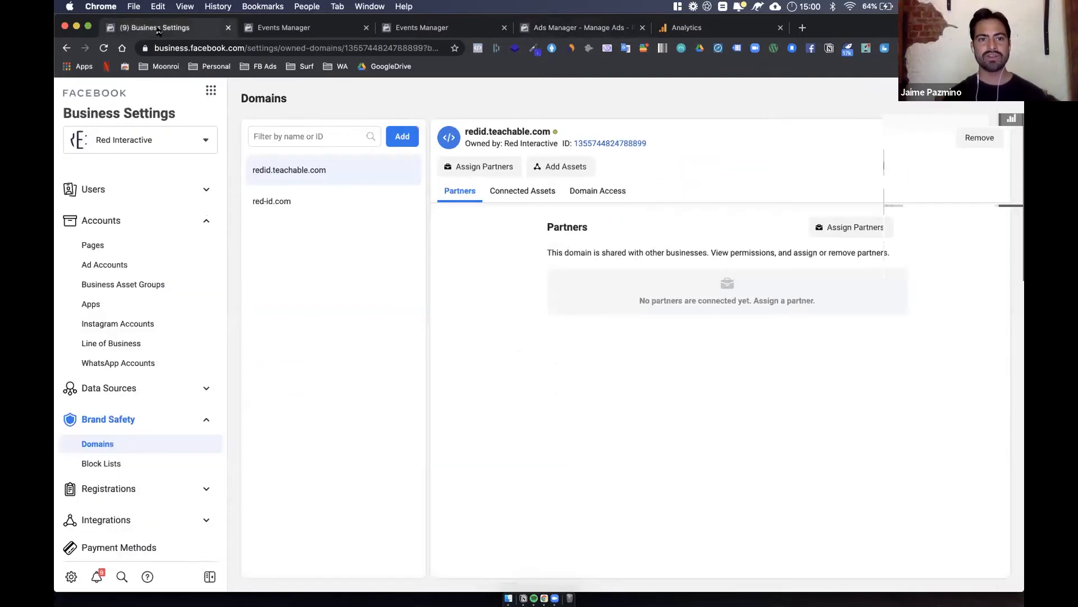
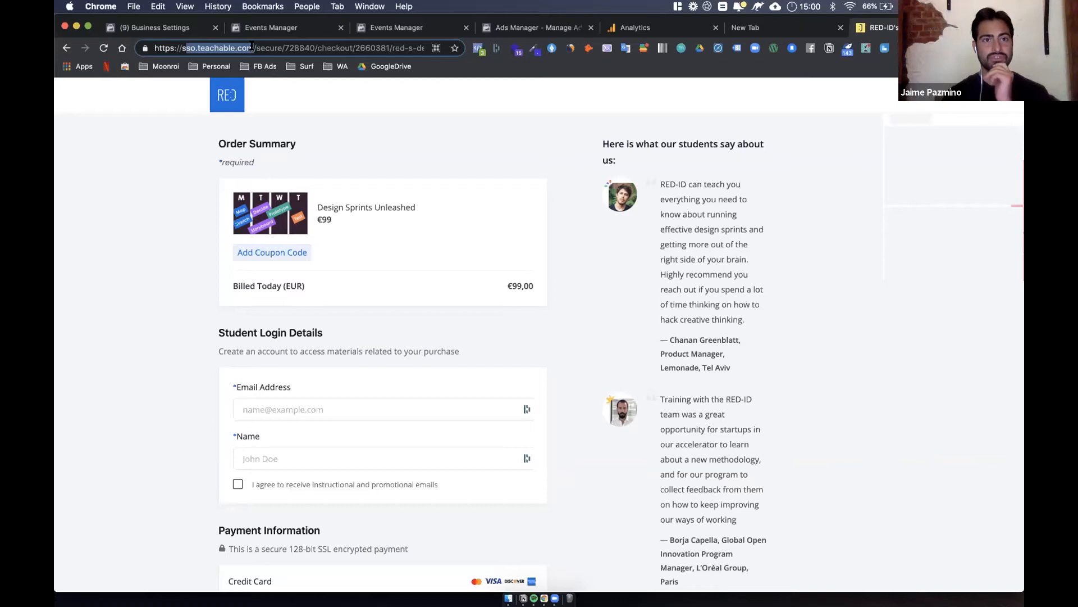
left_click_drag(251, 47, 254, 48)
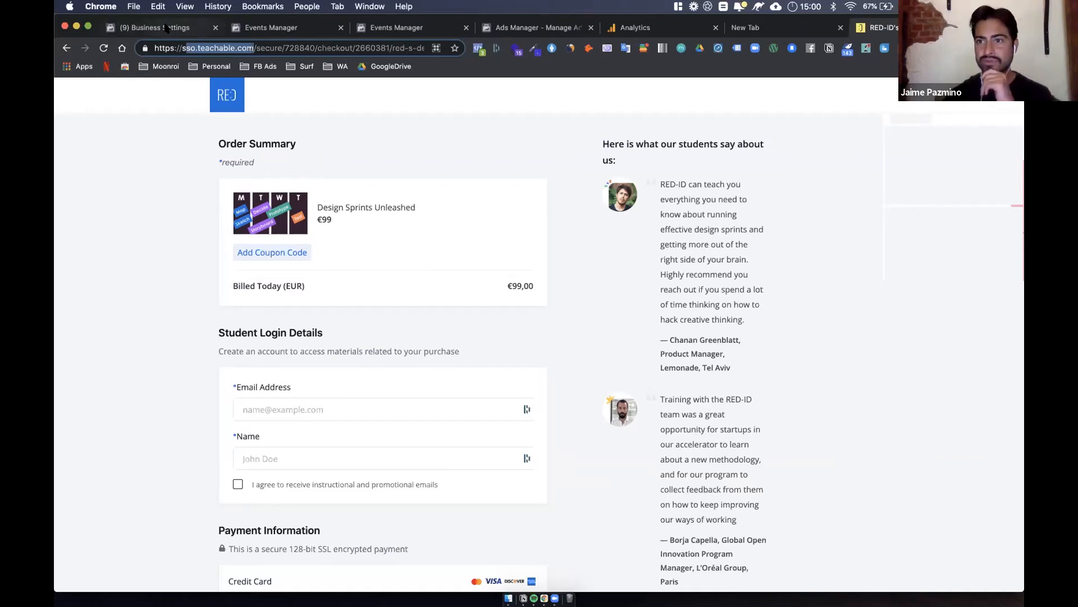
left_click(166, 29)
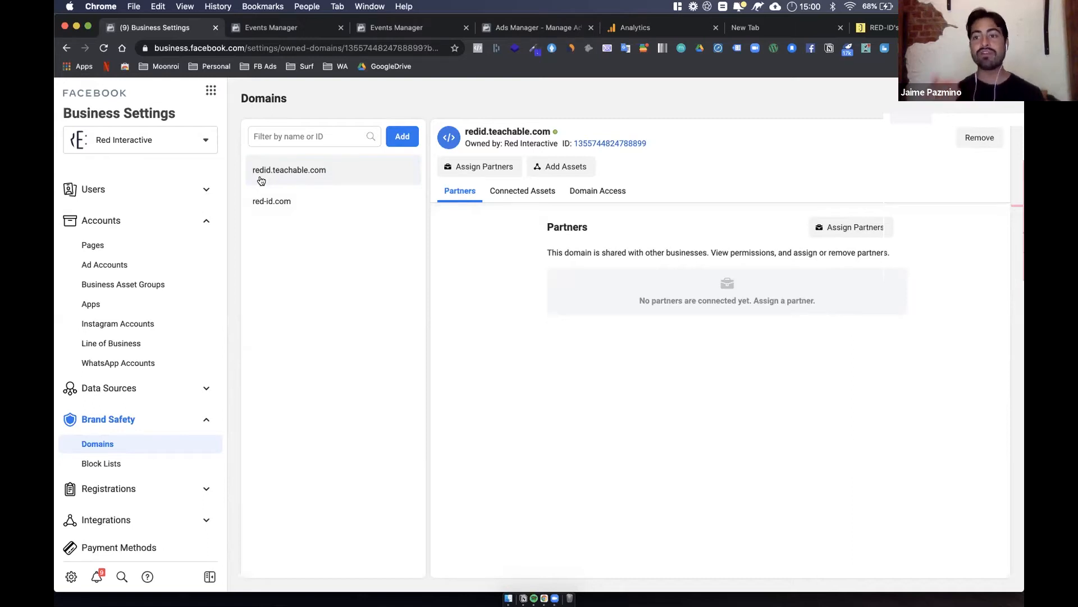
mouse_move(528, 138)
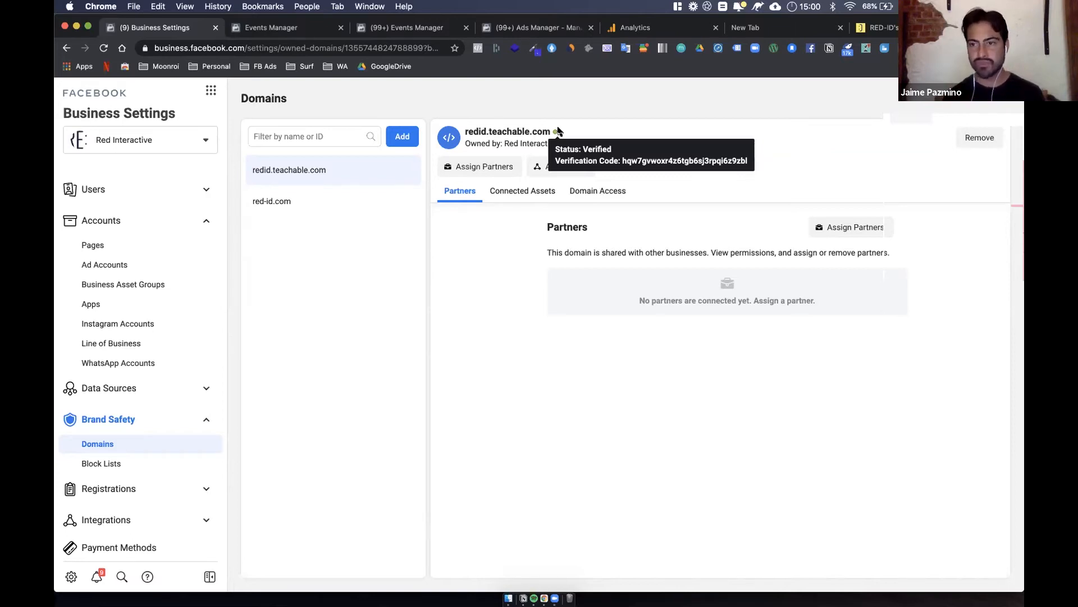
left_click(881, 29)
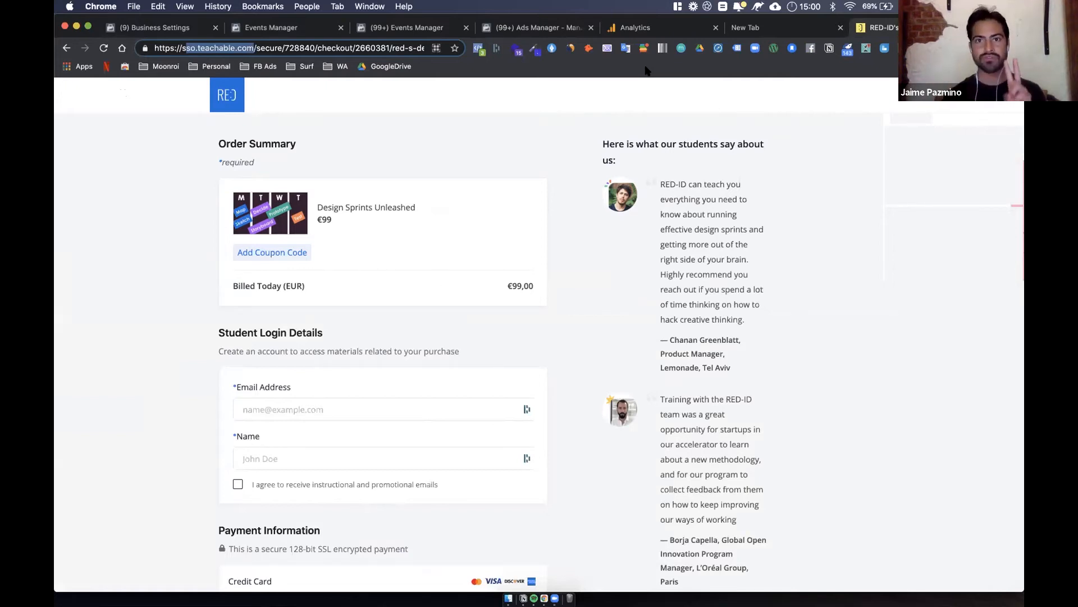
Examine each stage of the Full Funnel visualisation in Google Analytics, from Opt-in Case Study through Checkout to Thank You Page Course.
left_click(641, 35)
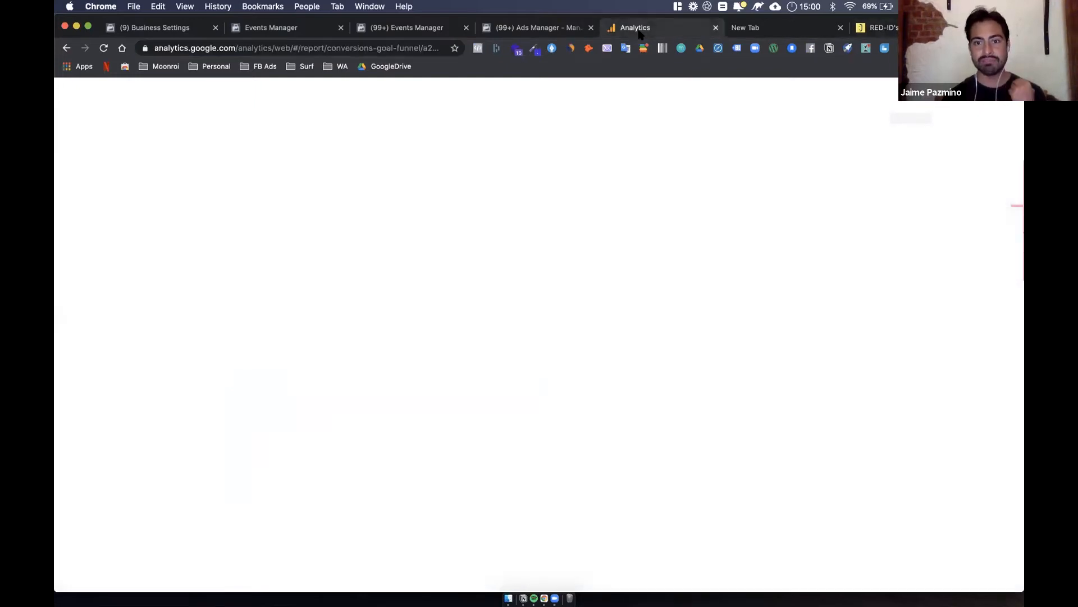
scroll(640, 241, "down", 5)
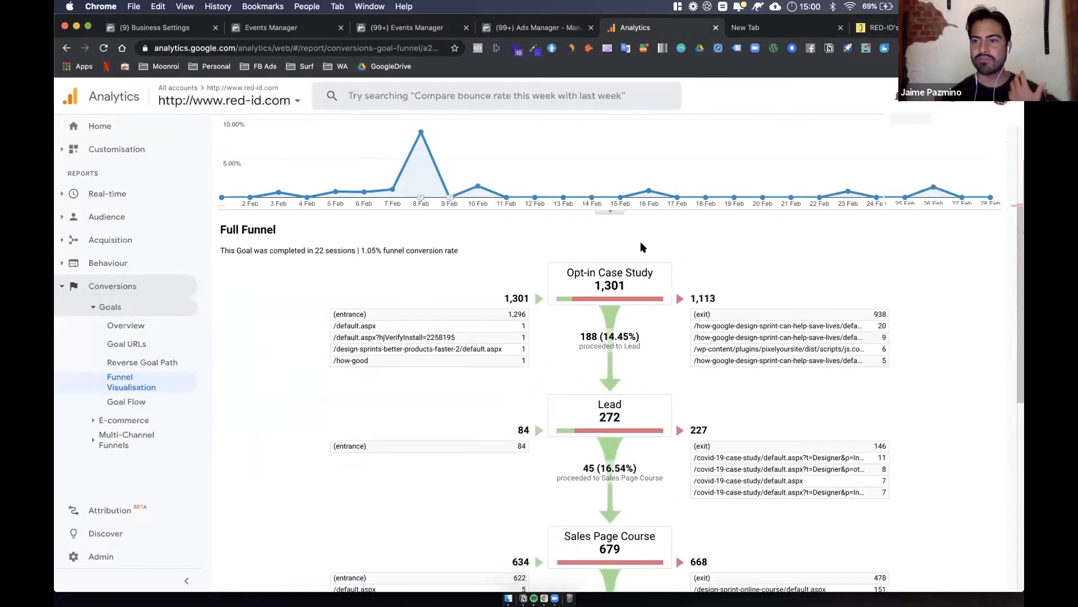
scroll(641, 246, "down", 3)
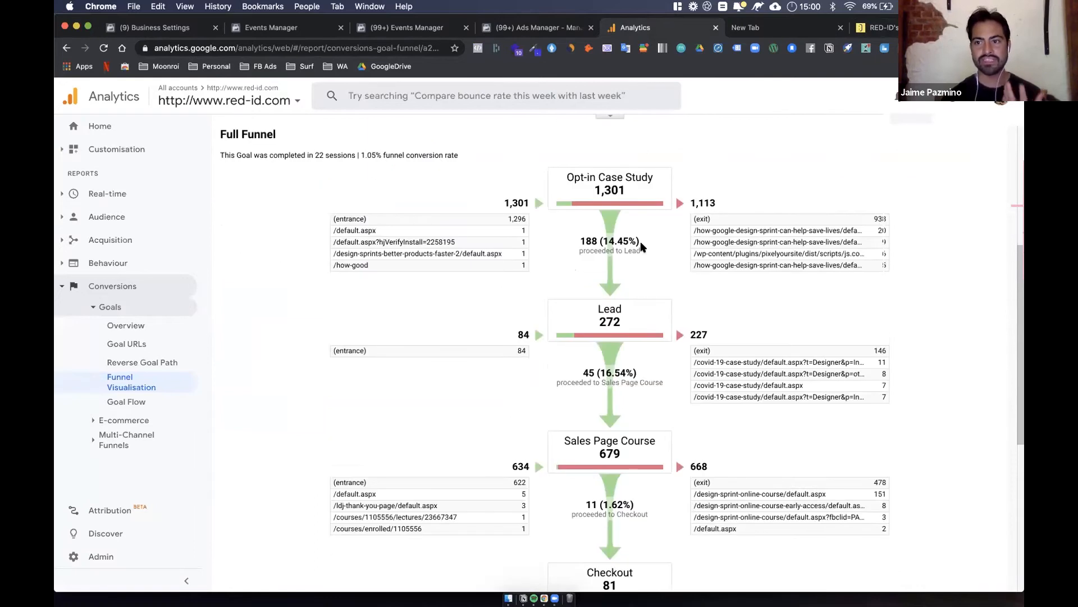
left_click_drag(567, 178, 651, 178)
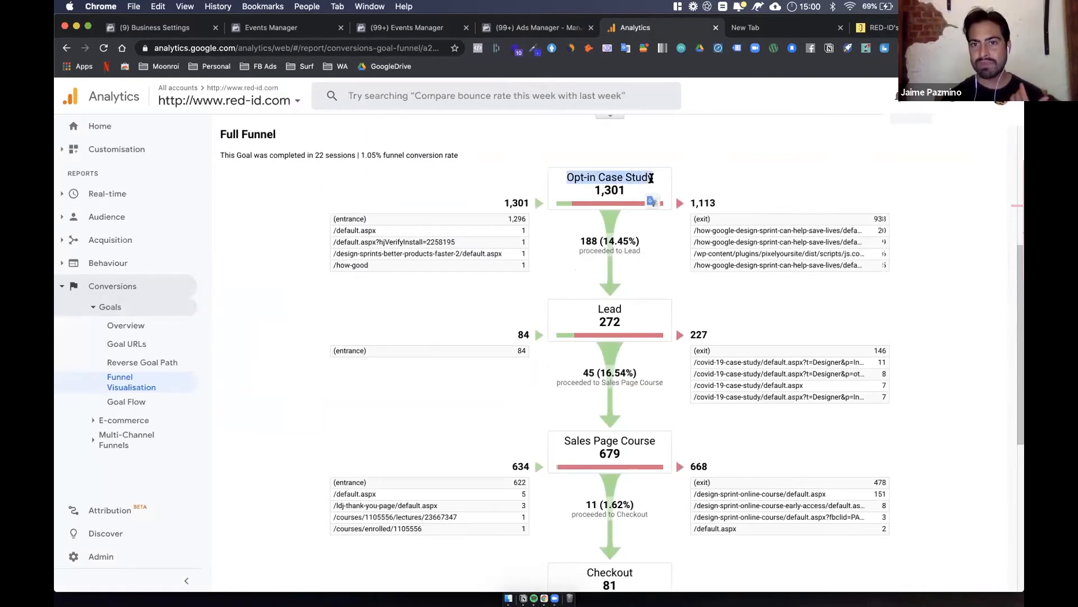
scroll(629, 214, "down", 2)
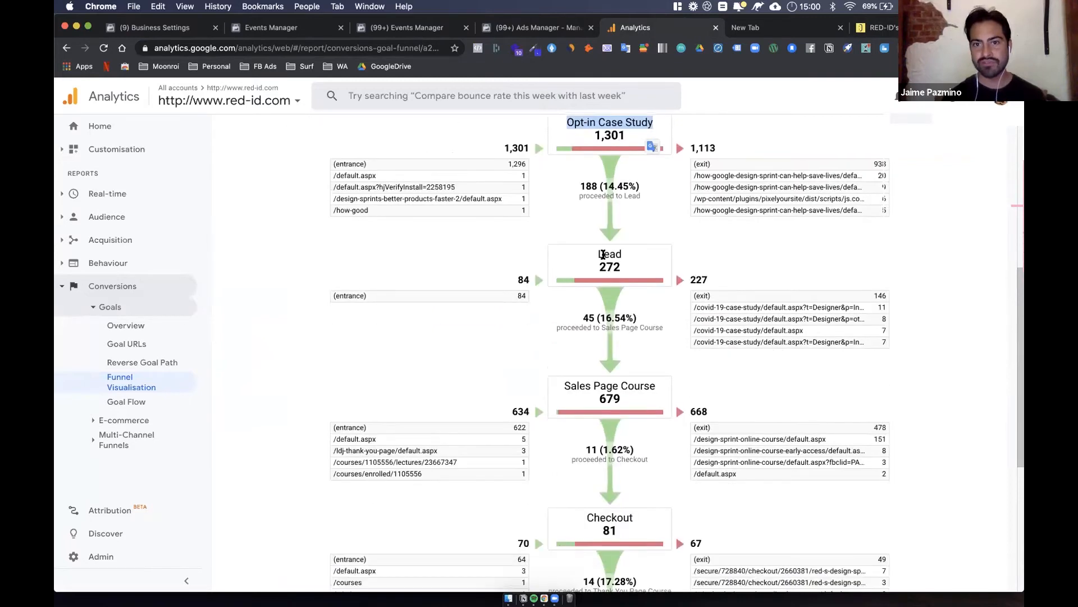
scroll(599, 248, "down", 5)
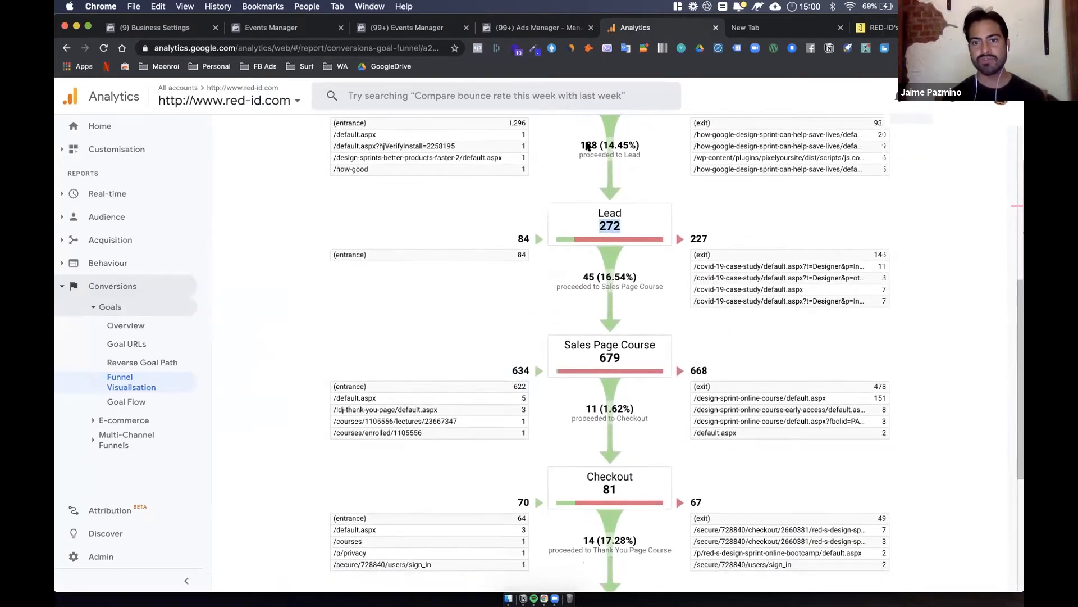
double_click(620, 139)
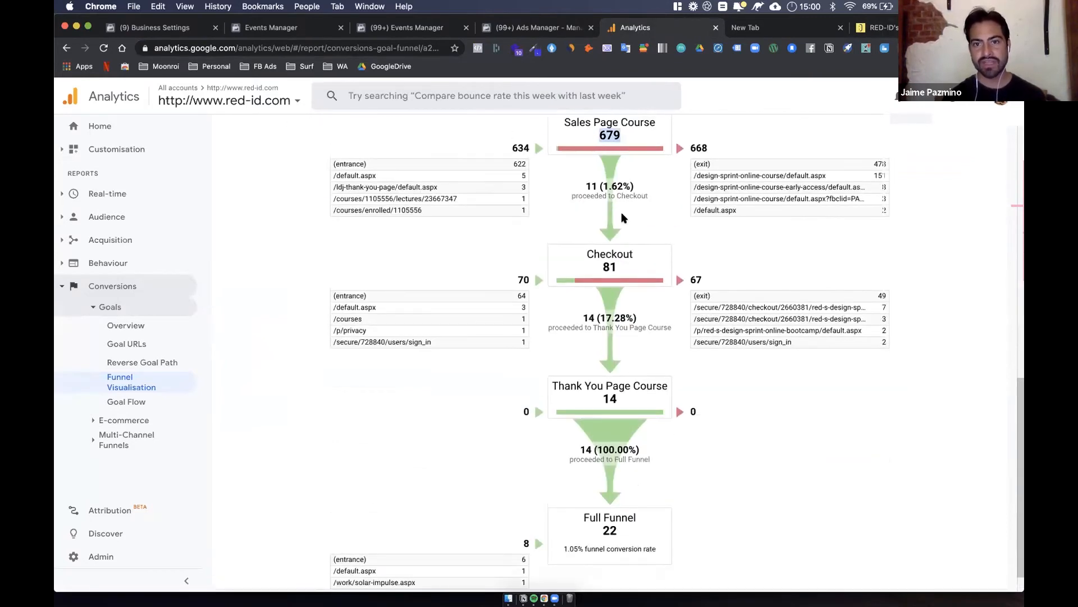
double_click(609, 267)
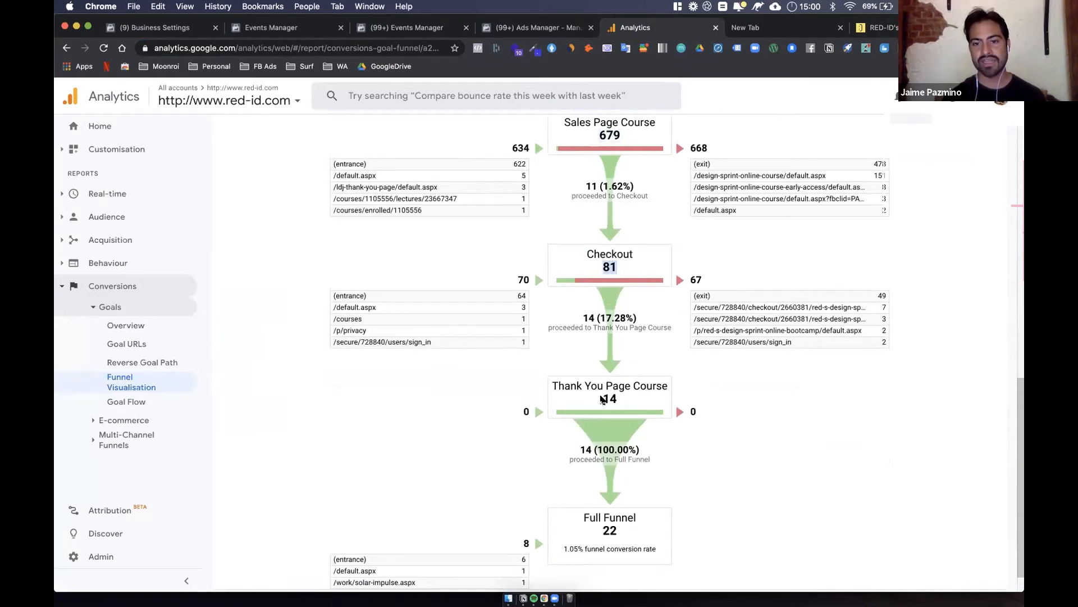
double_click(610, 398)
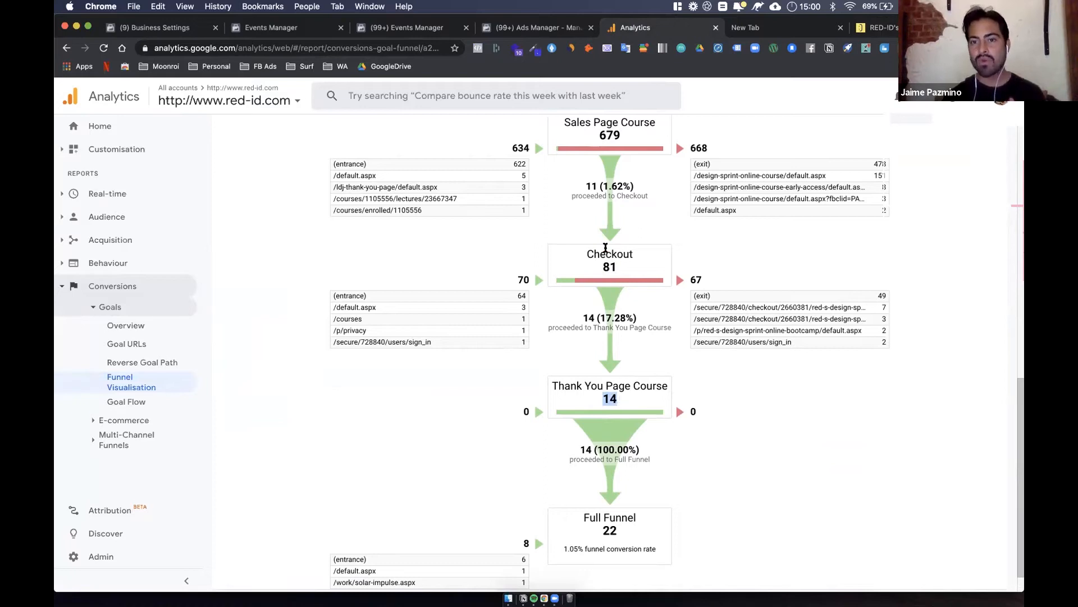
left_click(607, 353)
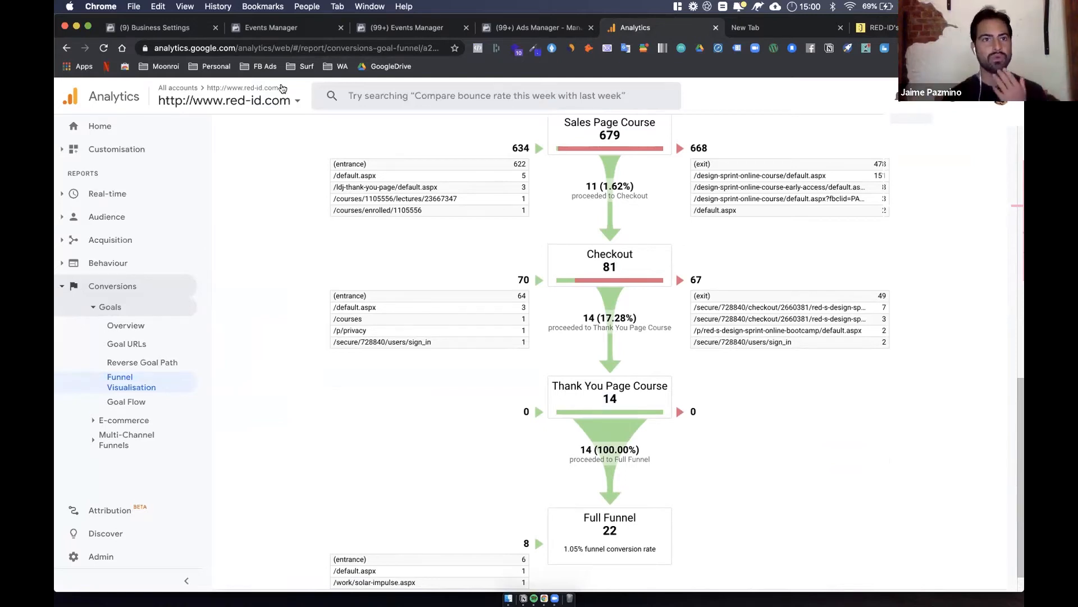
left_click(171, 30)
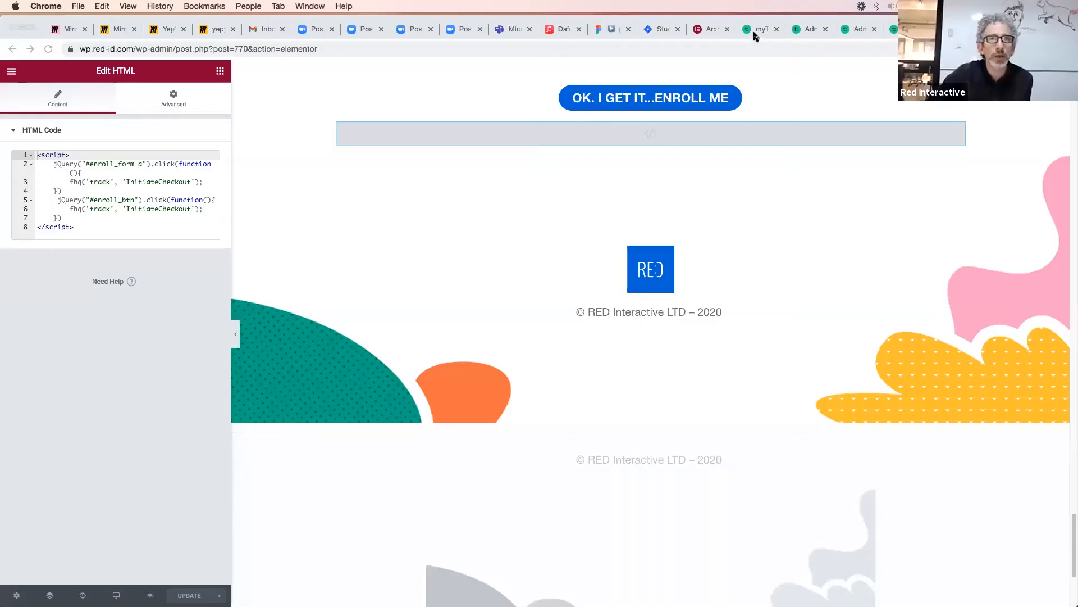
Look through the Teachable admin dashboard, the Design Sprints Unleashed course pages and the account's list of schools.
left_click(755, 33)
left_click(816, 34)
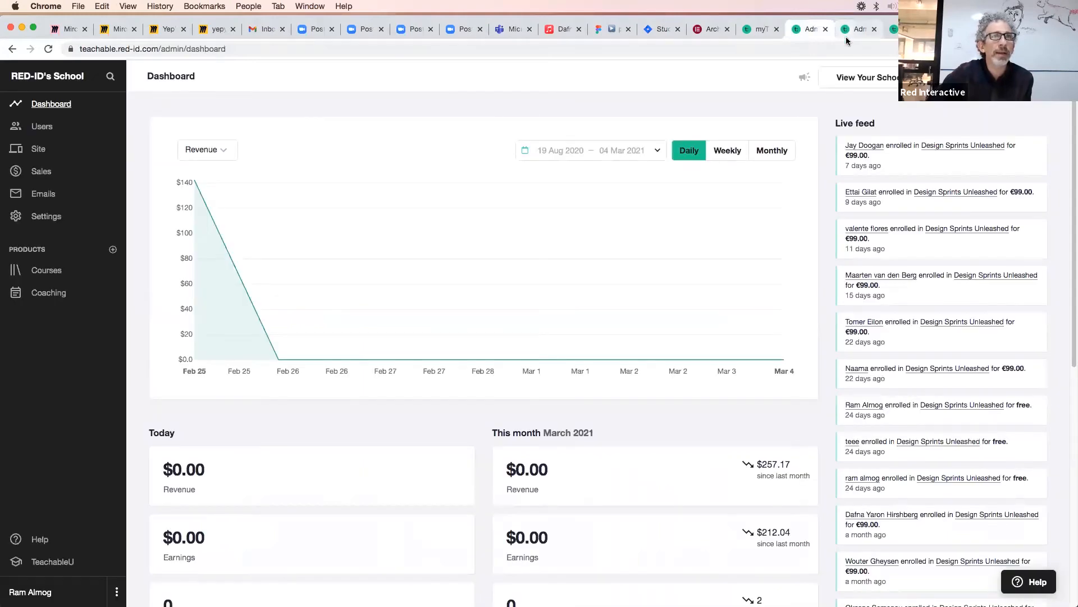
left_click(846, 35)
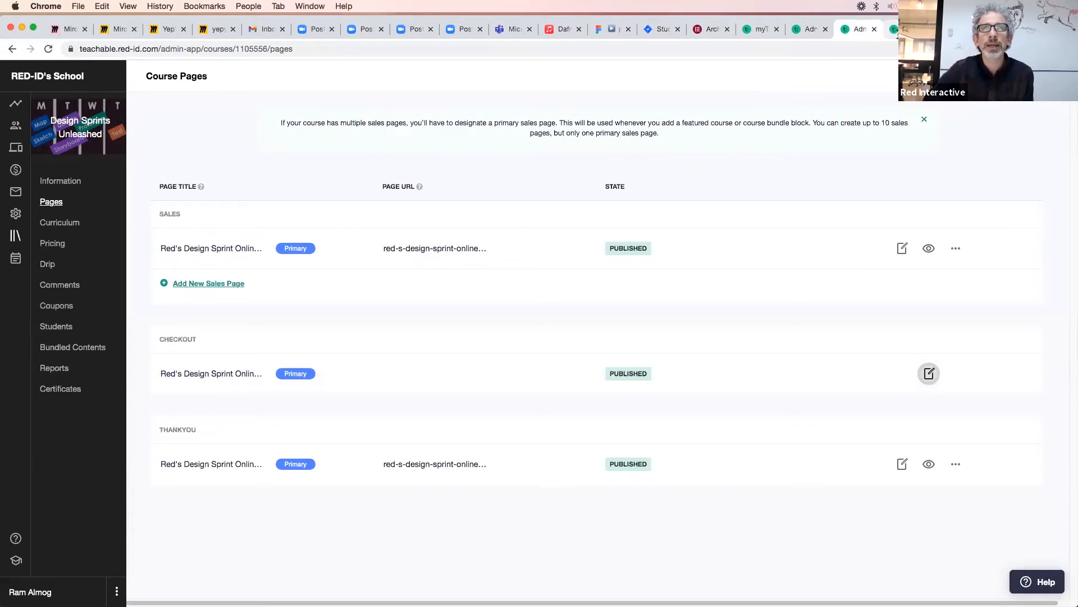
left_click(761, 31)
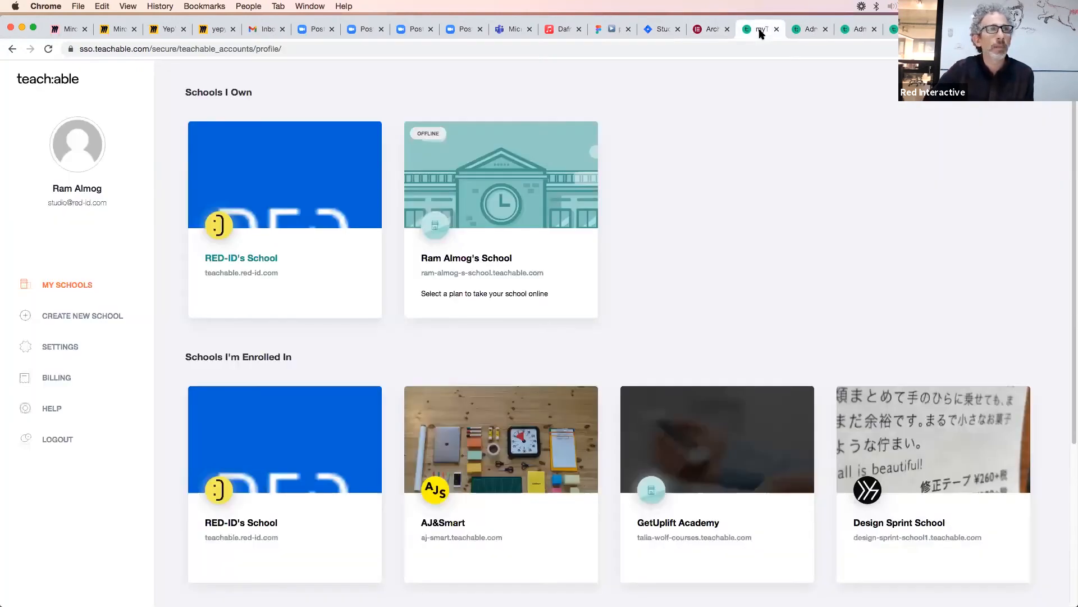
Open RED-ID's School from the schools list, look at its Design Sprints Unleashed course, and open the site's domain settings.
left_click(290, 237)
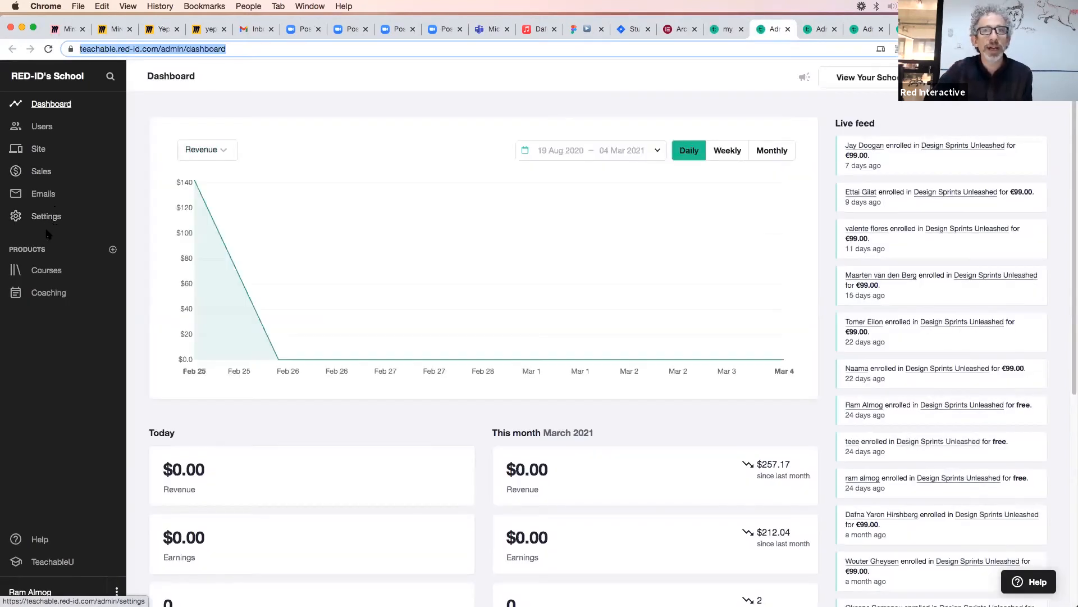
left_click(49, 271)
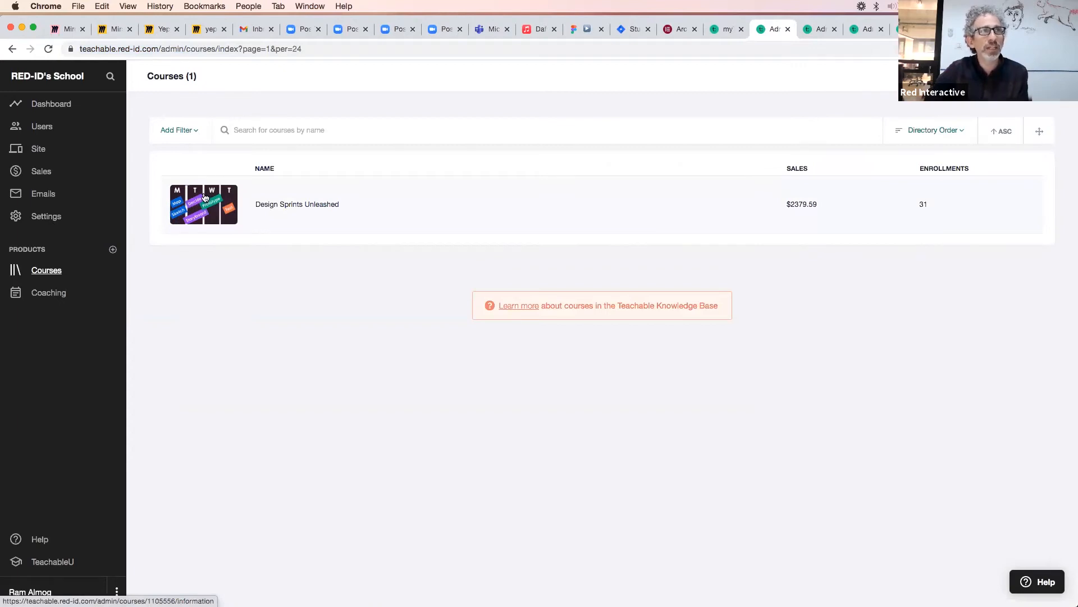
left_click(205, 197)
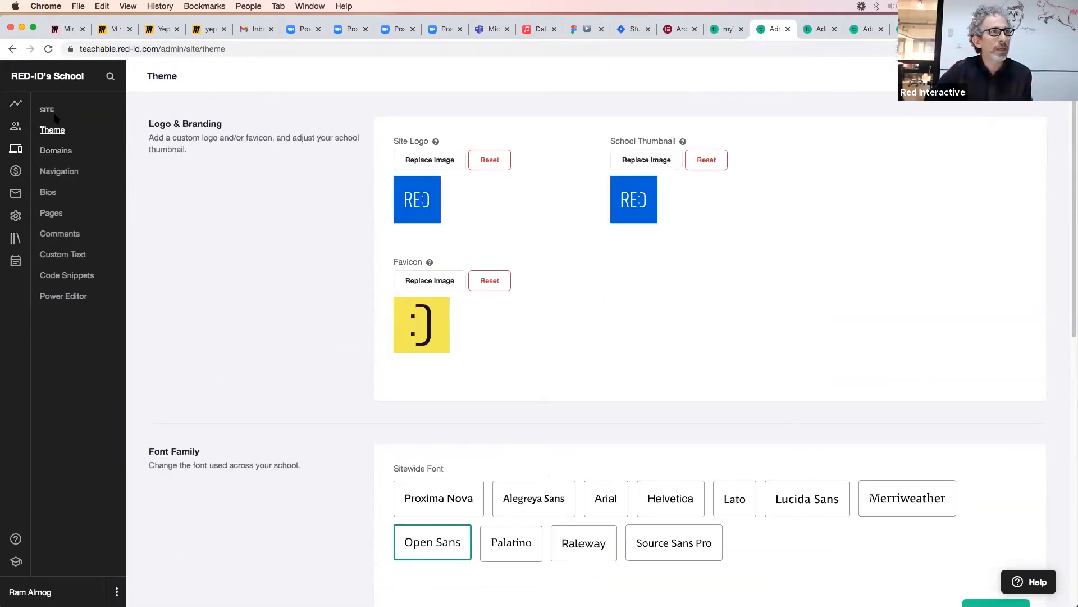
left_click(13, 50)
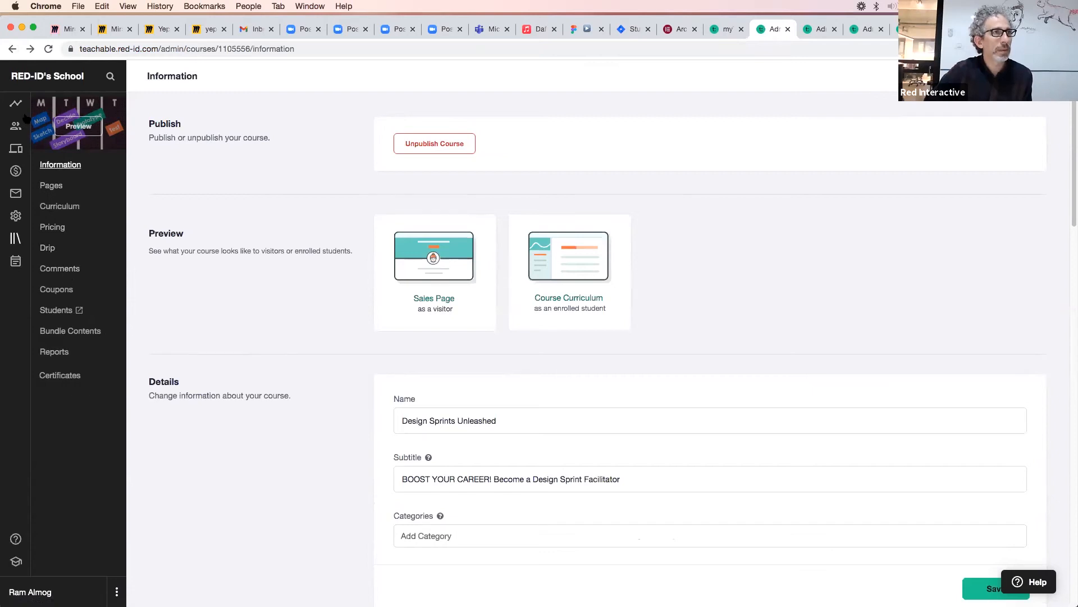
left_click(17, 148)
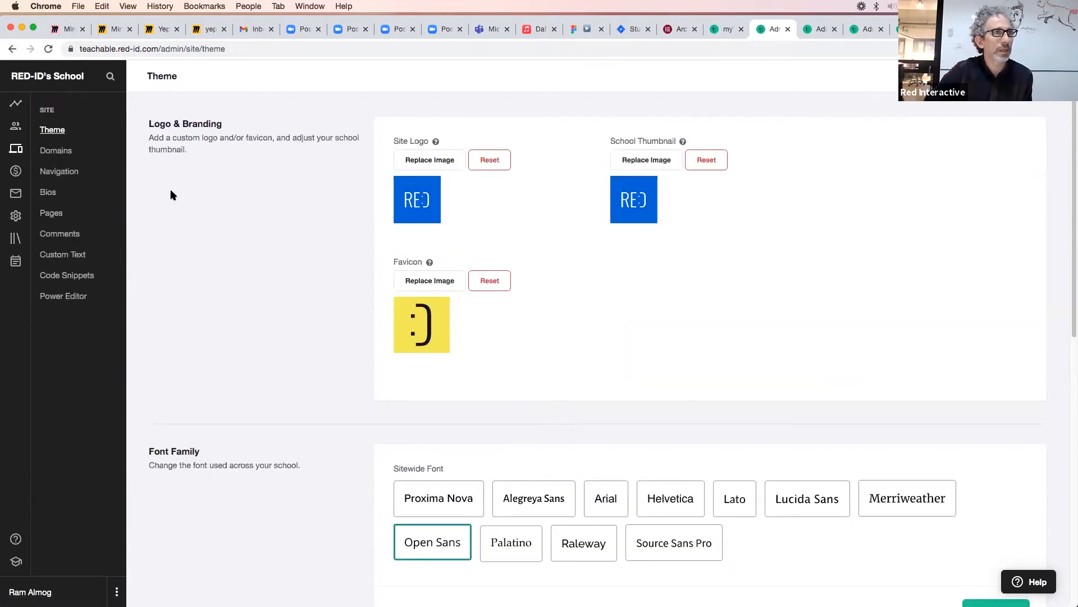
left_click(62, 153)
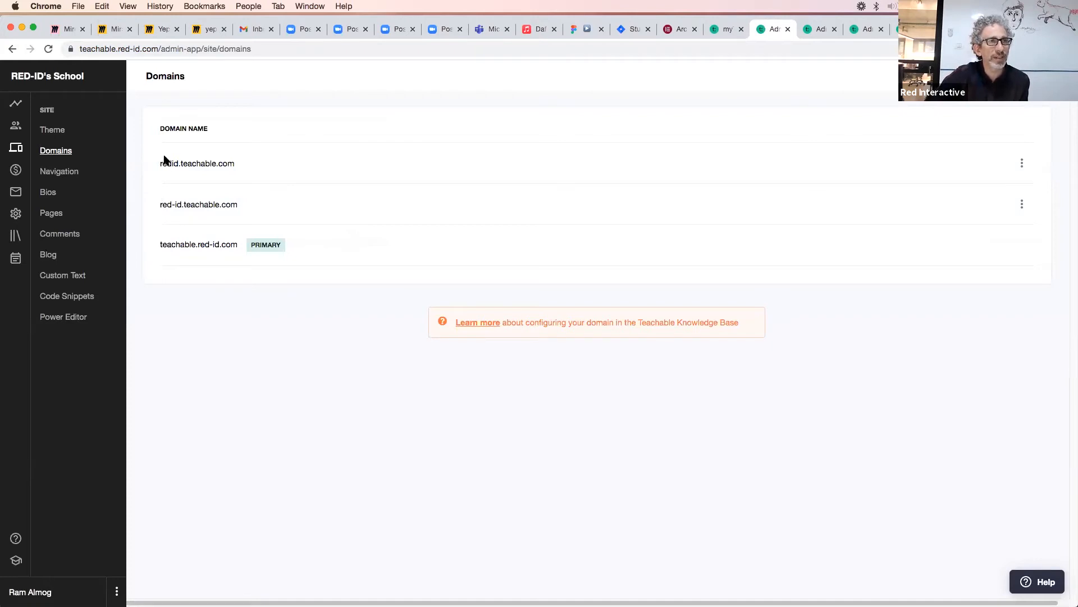
Compare the school's listed domains: redid.teachable.com, red-id.teachable.com and the primary teachable.red-id.com with its subdomain and root parts.
left_click_drag(162, 162, 228, 161)
mouse_move(159, 243)
left_mouse_down()
mouse_move(212, 243)
mouse_move(162, 244)
left_mouse_up()
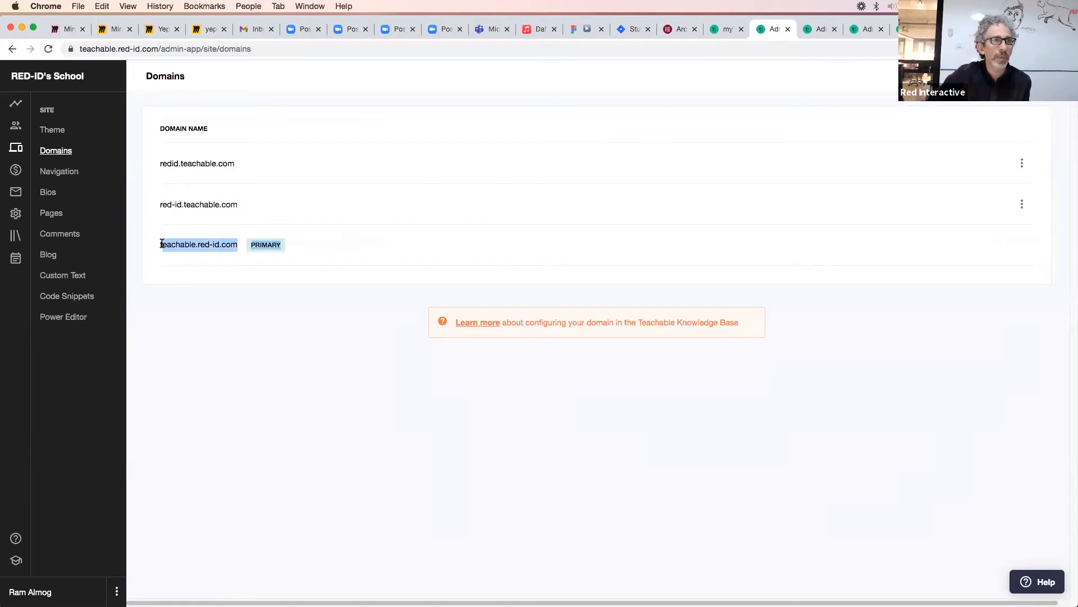
left_click(220, 254)
left_click_drag(235, 246, 196, 244)
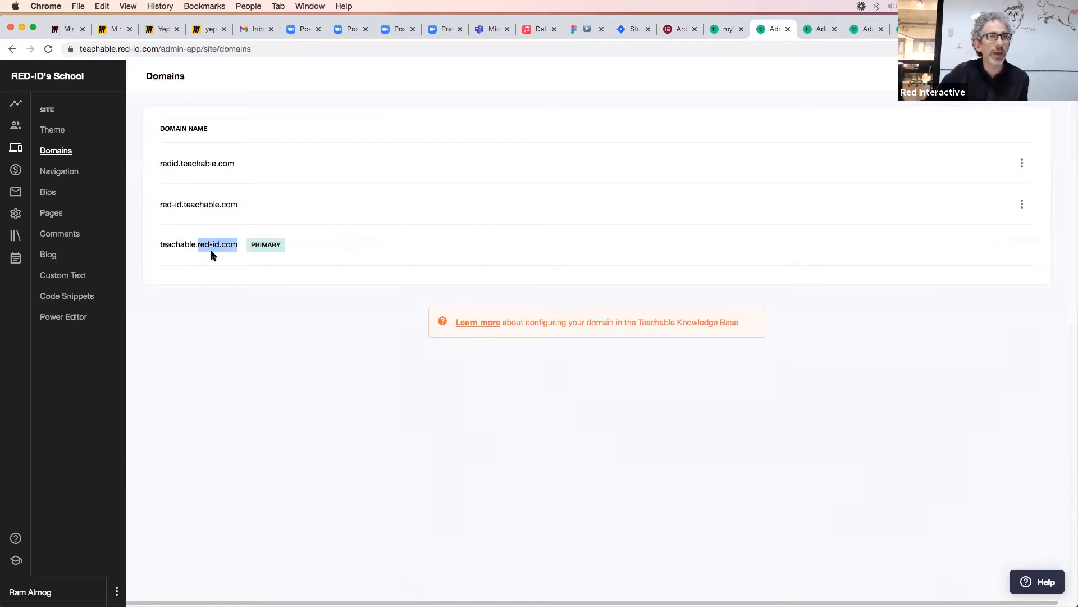
left_click(167, 246)
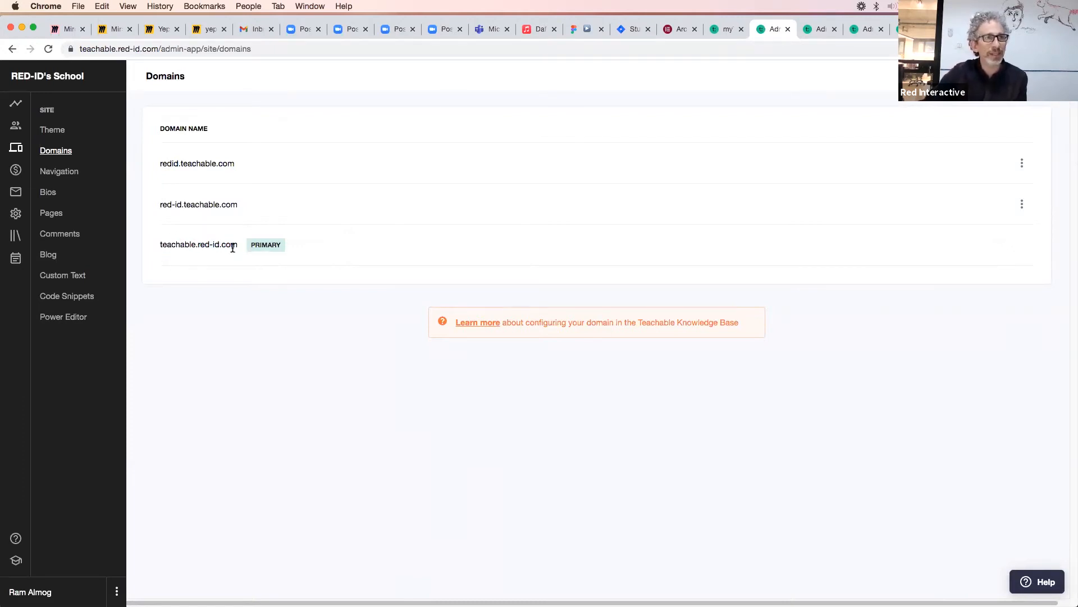
left_click_drag(161, 245, 196, 244)
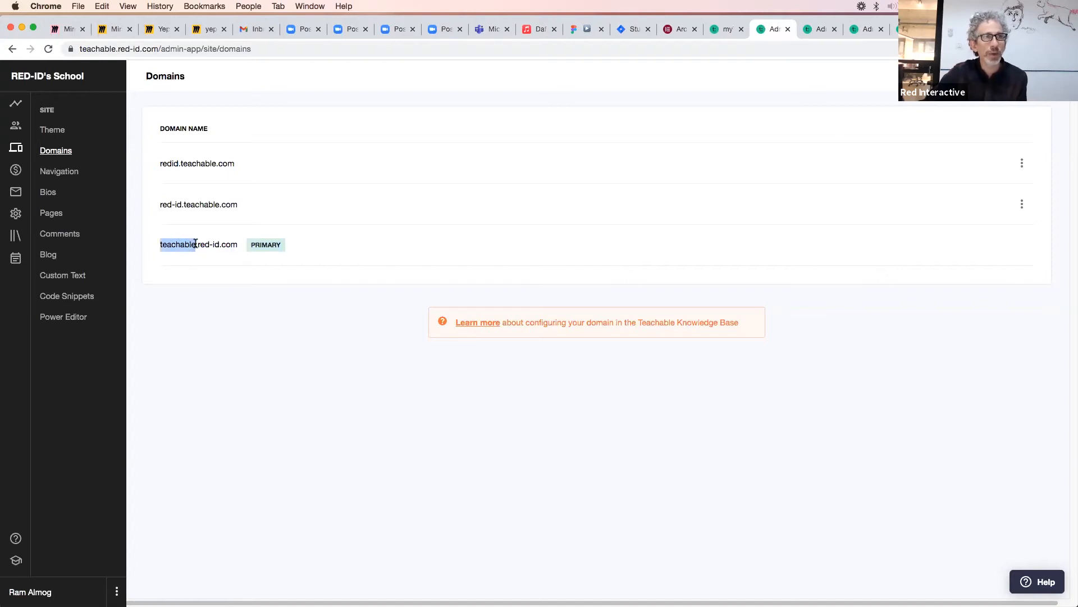
left_click(235, 257)
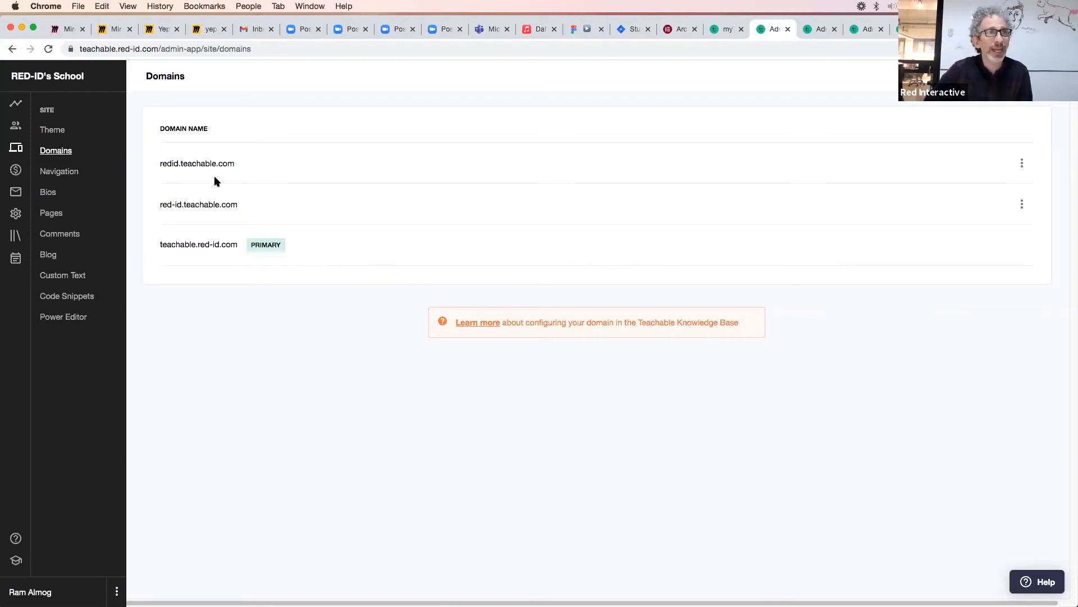
double_click(199, 204)
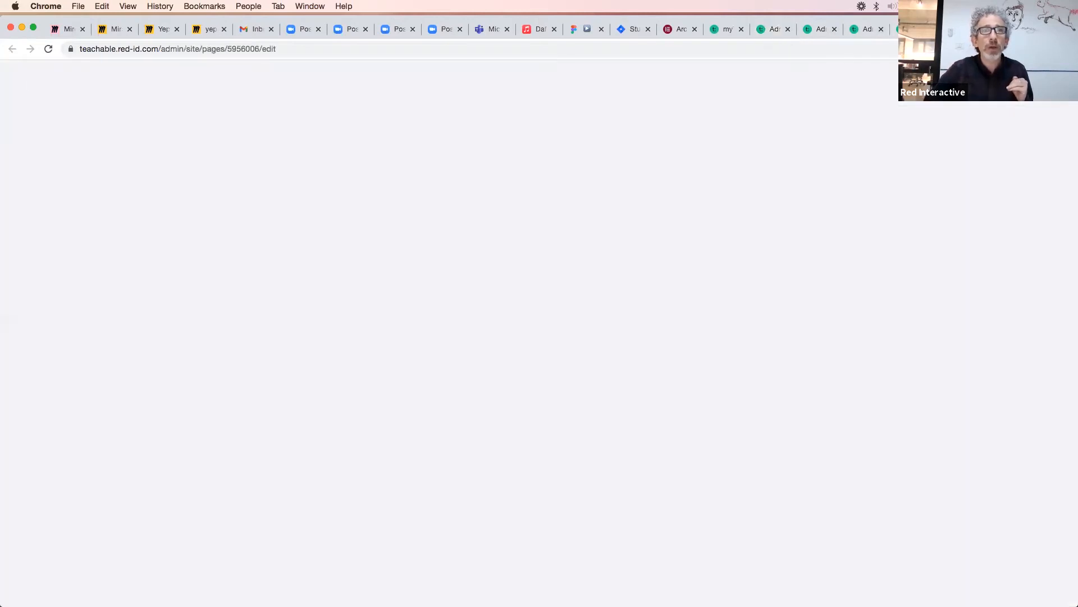
Open the course's Thank You Page in the page editor and show its Custom HTML block.
left_click(960, 29)
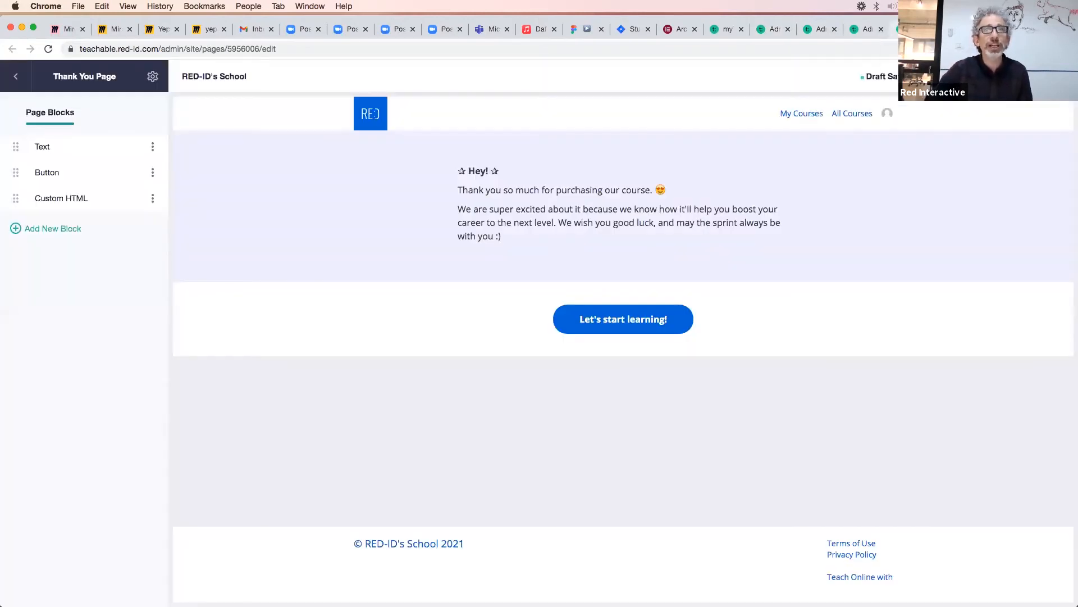
left_click(917, 29)
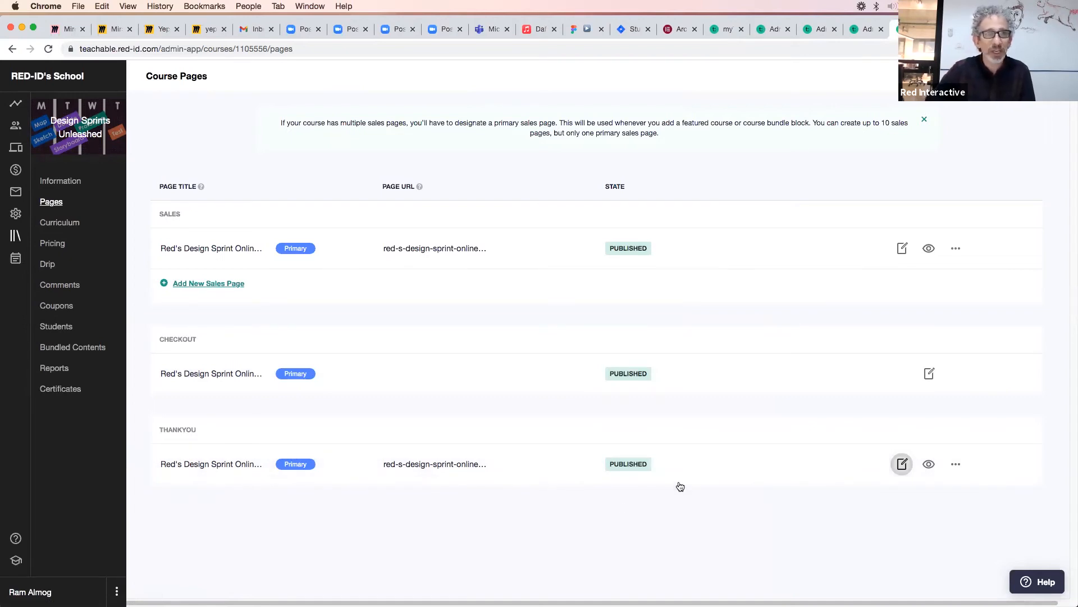
left_click(903, 464)
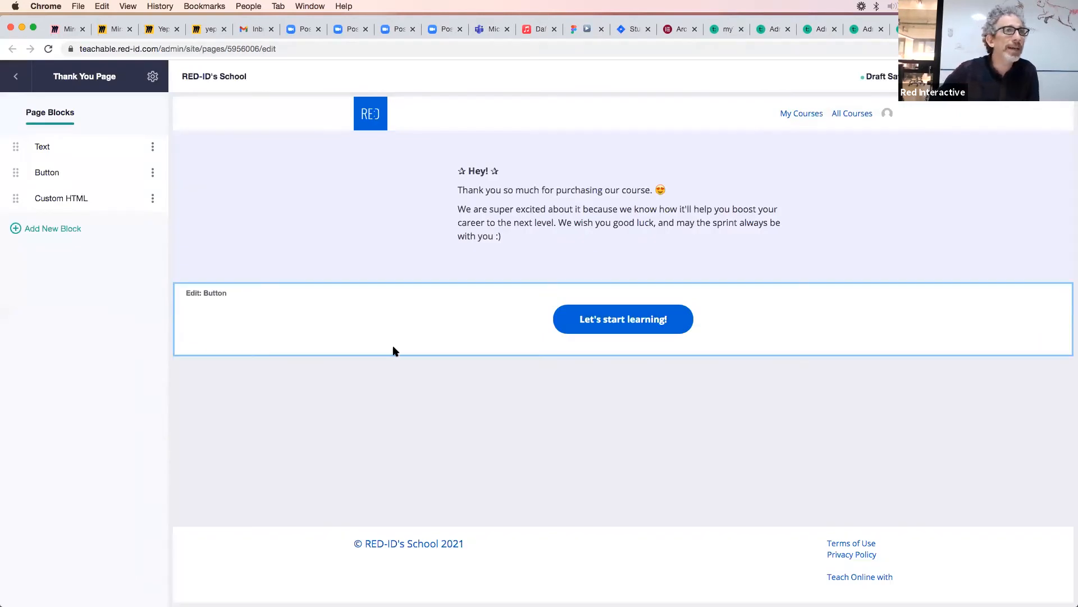
left_click(59, 199)
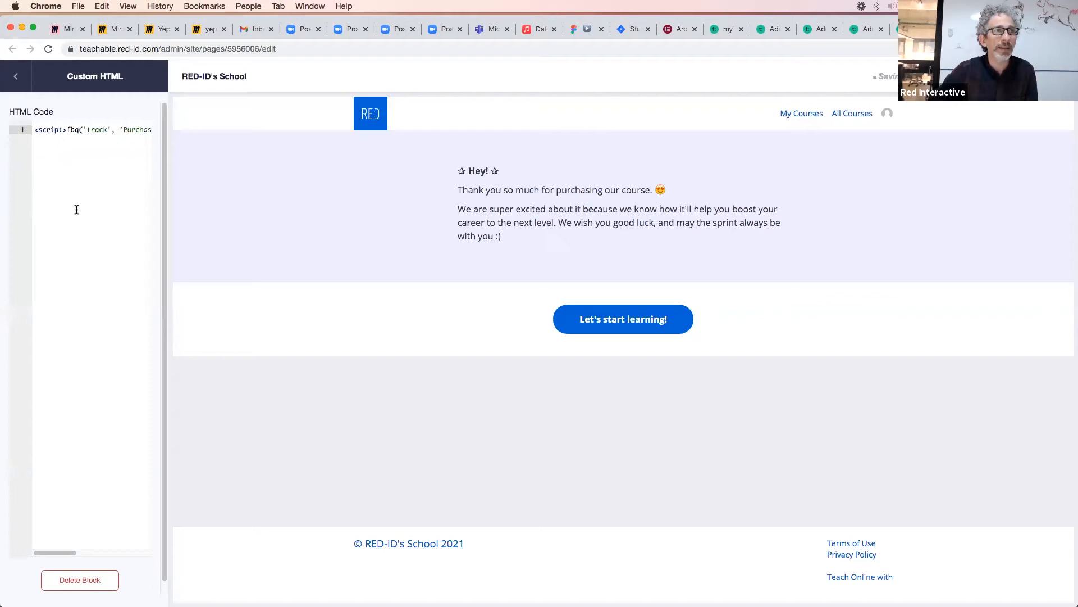
Widen the HTML code area and examine the full Facebook pixel Purchase event script with its currency and value.
left_click_drag(37, 130, 143, 139)
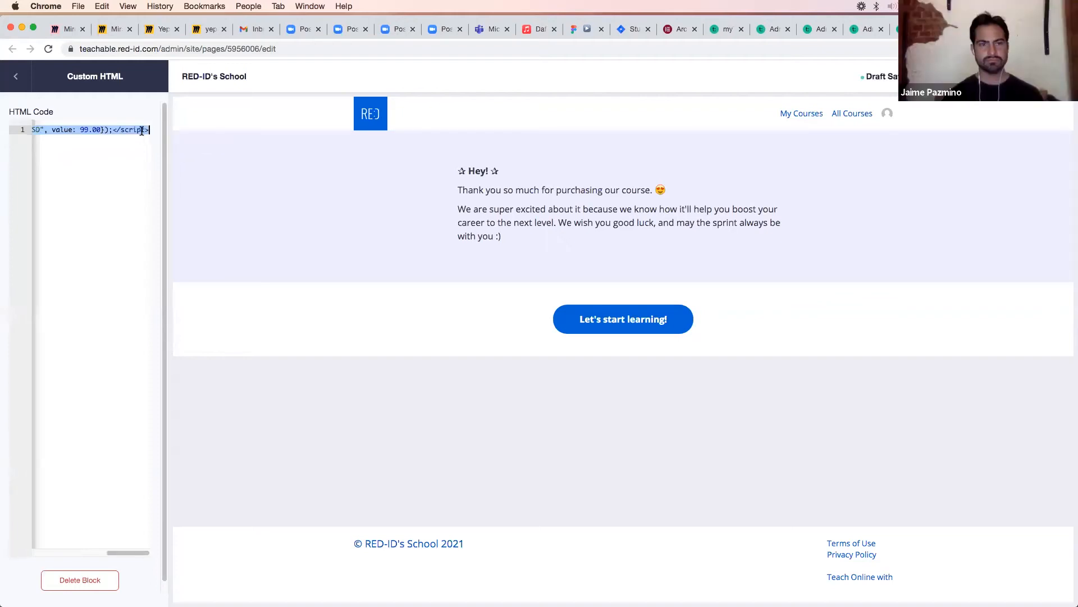
left_click(142, 130)
mouse_move(40, 131)
left_mouse_down()
mouse_move(5, 138)
mouse_move(24, 127)
left_mouse_up()
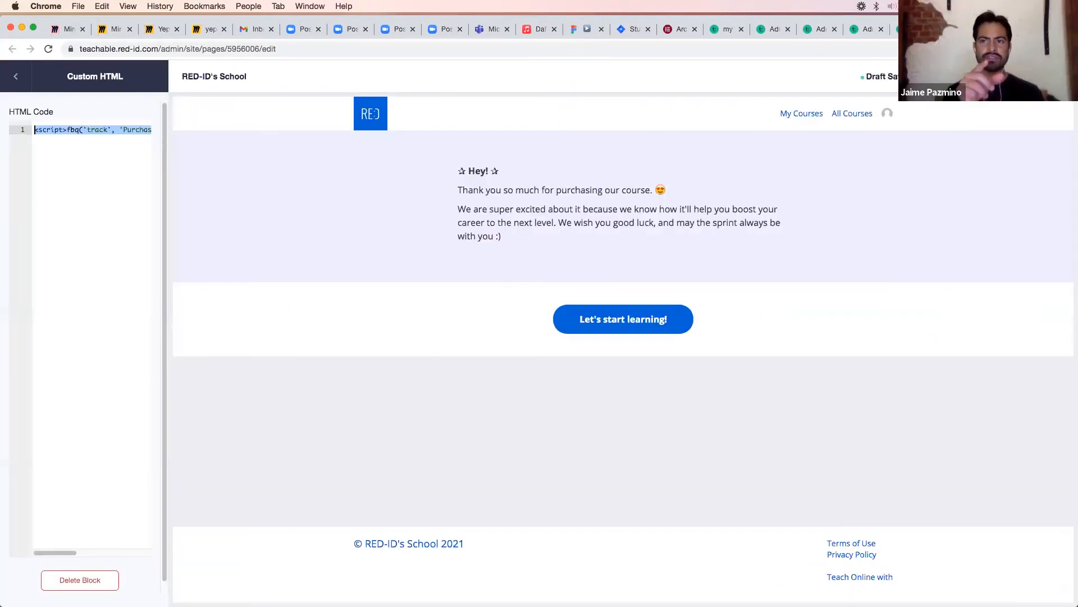
left_click(120, 134)
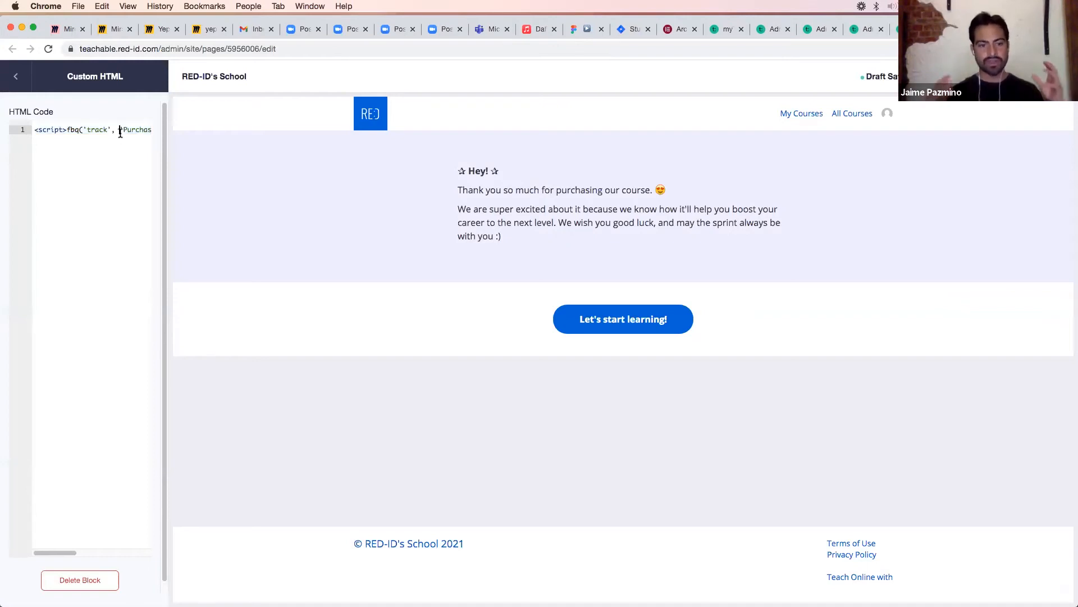
left_click_drag(167, 185, 383, 198)
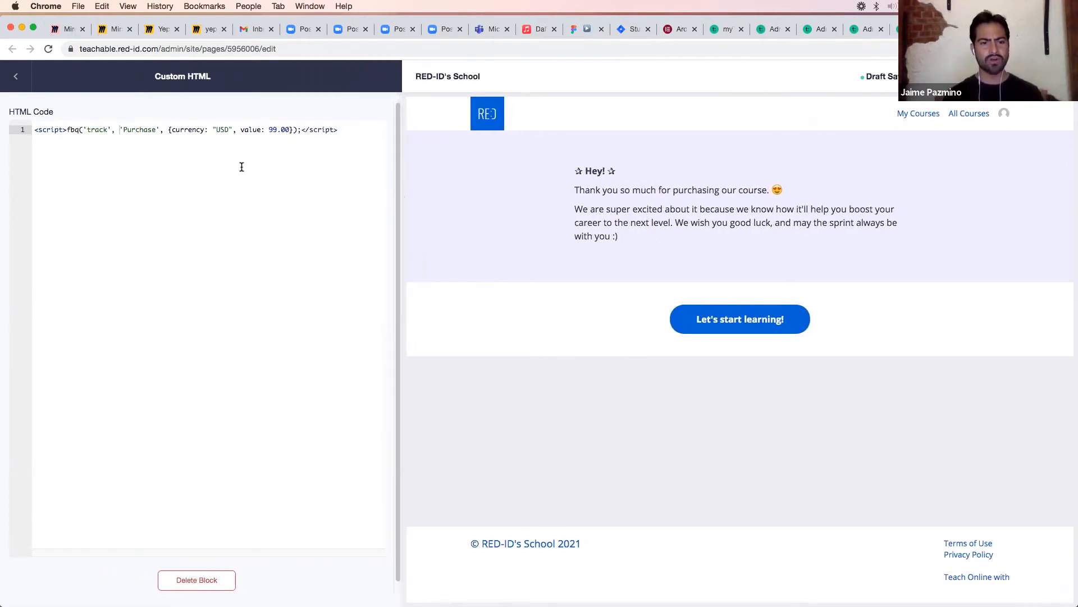
left_click(350, 130)
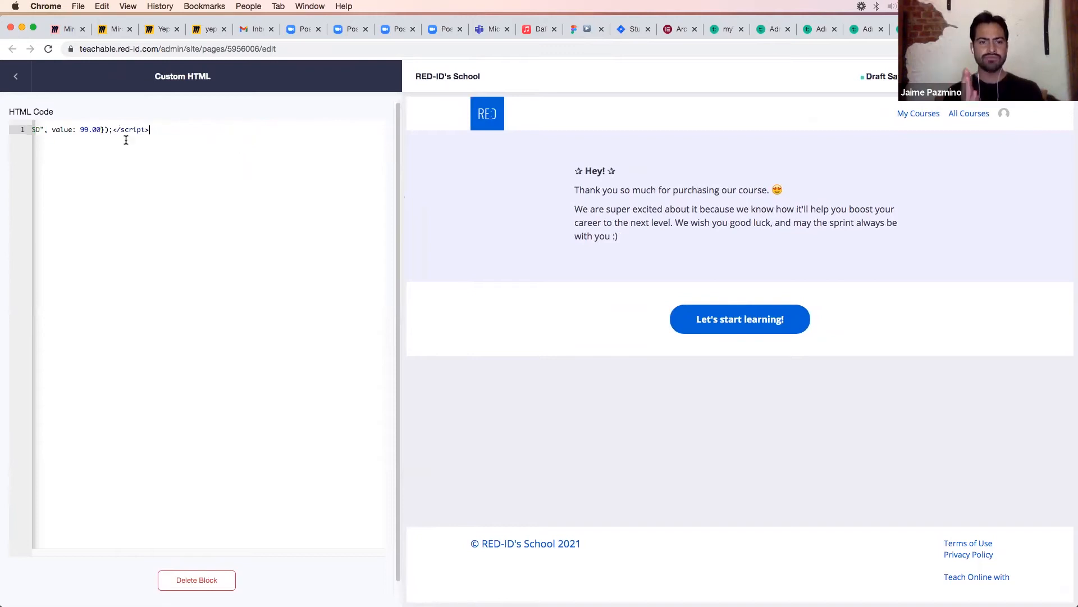
key("super+a")
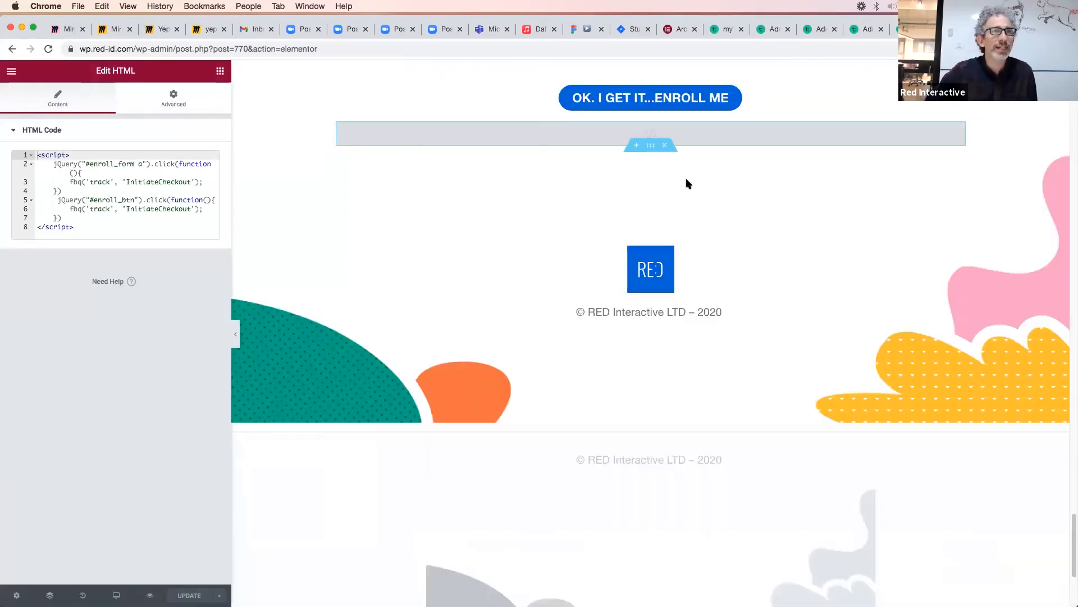
Inspect the price table holding the Enroll Now button on the Elementor sales page, checking its footer link and CSS ID.
scroll(693, 228, "up", 10)
scroll(678, 186, "down", 10)
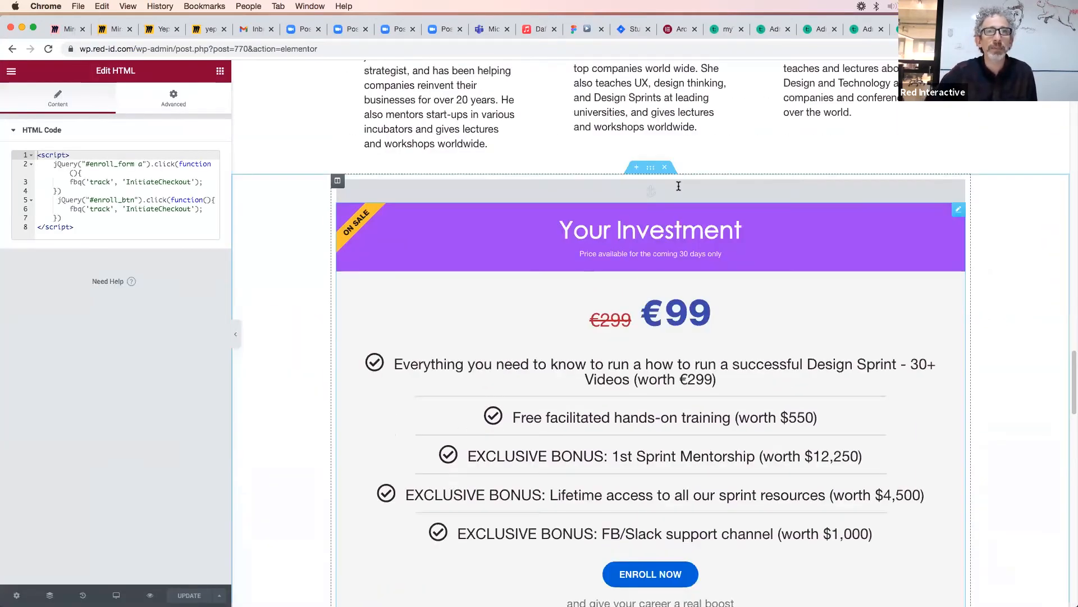
scroll(678, 187, "up", 3)
scroll(679, 186, "up", 8)
scroll(675, 183, "down", 20)
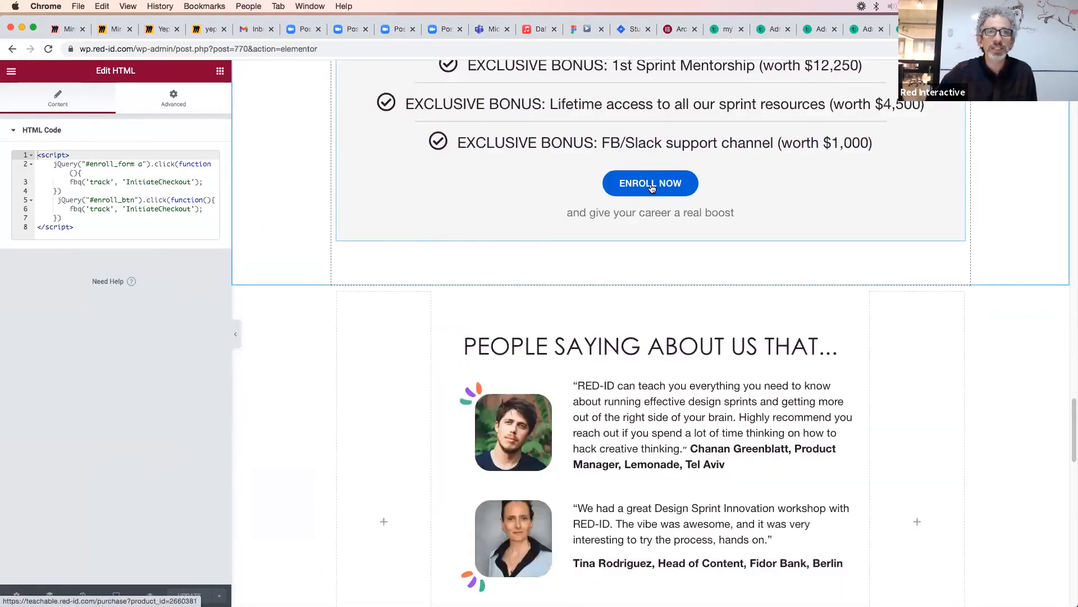
left_click(652, 188)
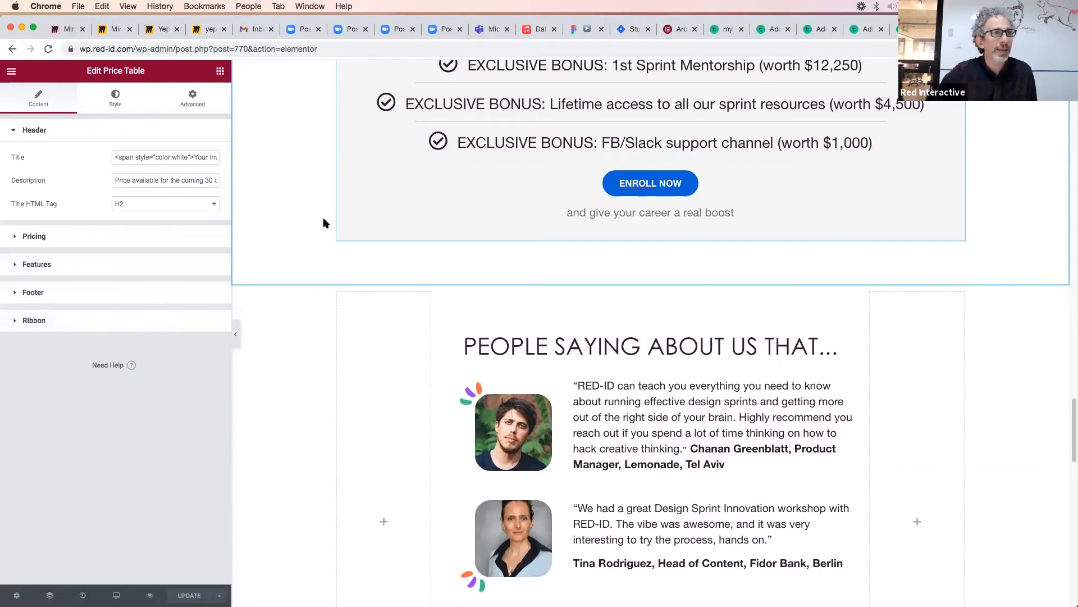
left_click(35, 294)
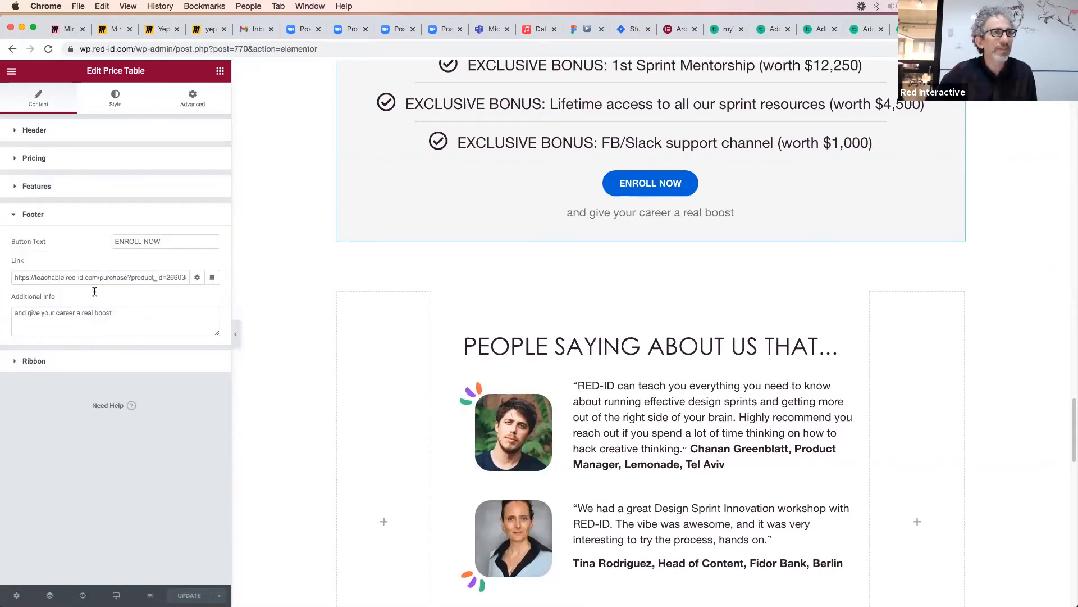
left_click(193, 97)
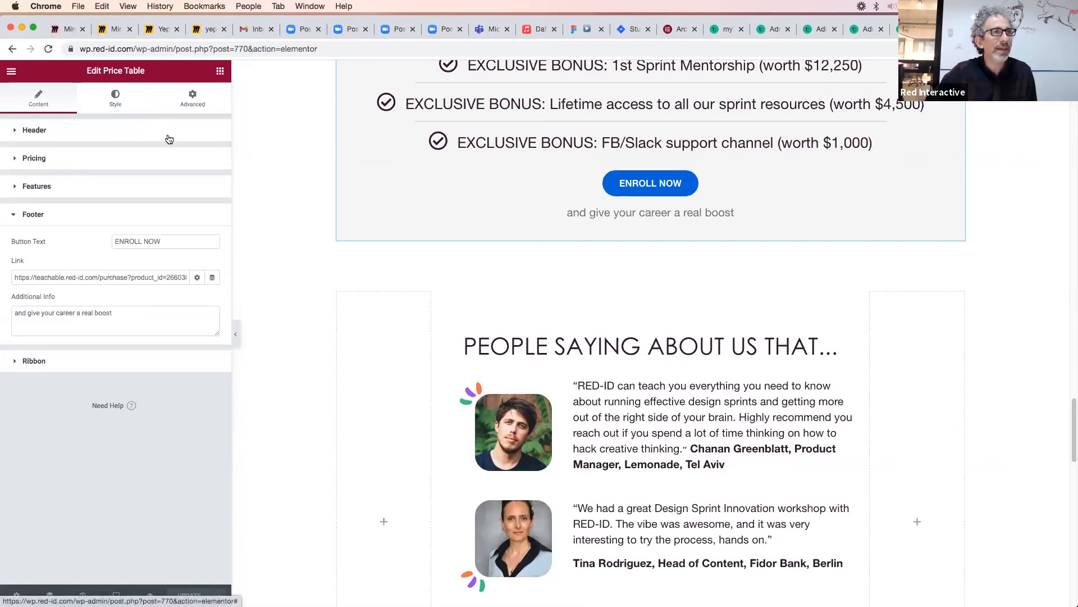
left_click_drag(149, 278, 105, 279)
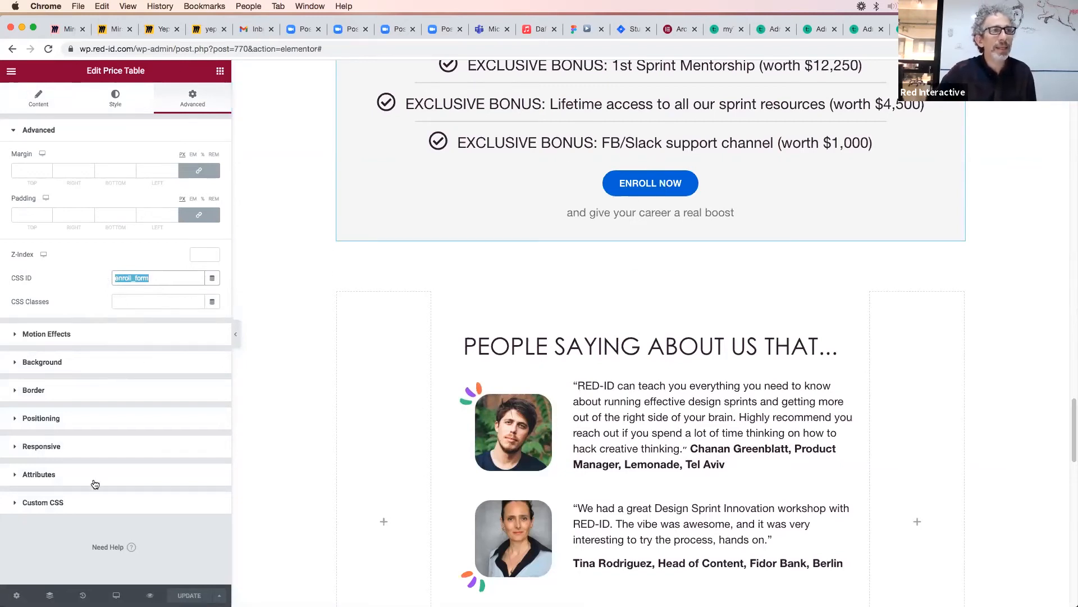
Open the HTML widget below the "OK. I GET IT...ENROLL ME" button and examine how its jQuery script handles enroll clicks.
scroll(455, 374, "down", 20)
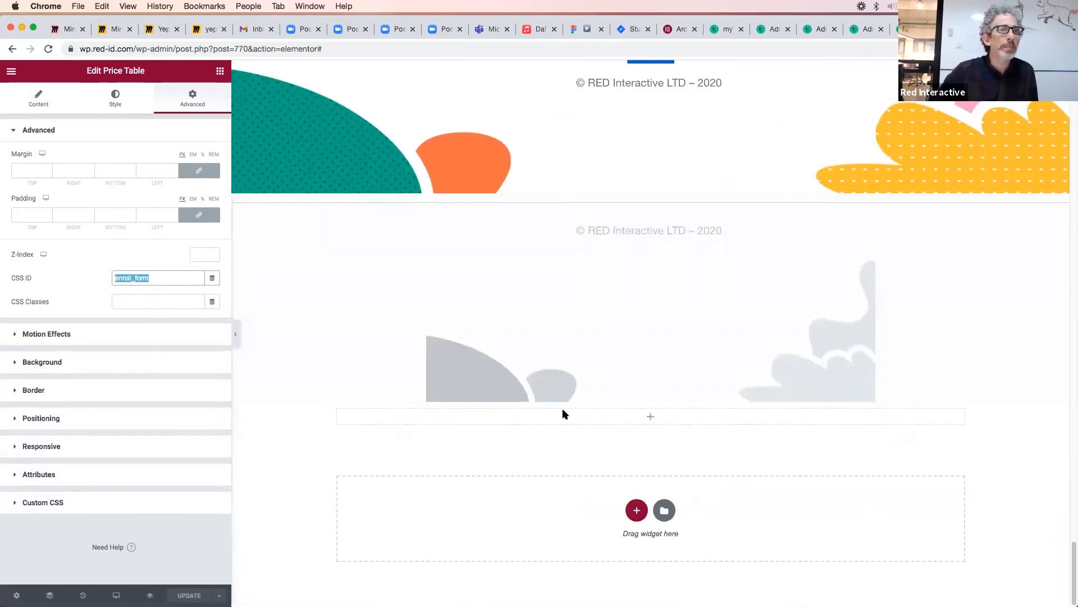
left_click(567, 410)
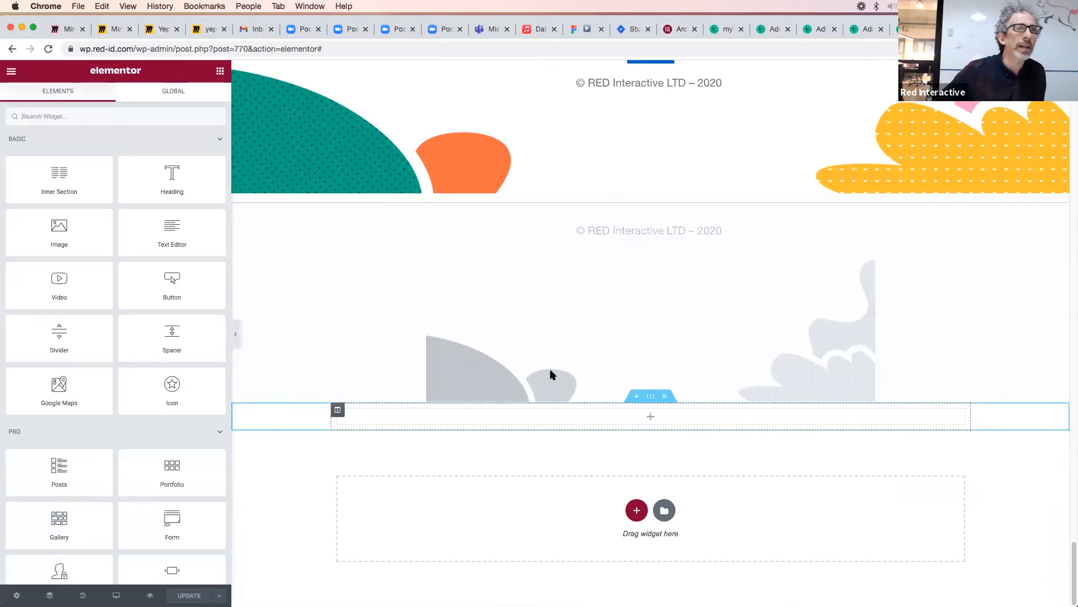
scroll(572, 223, "up", 4)
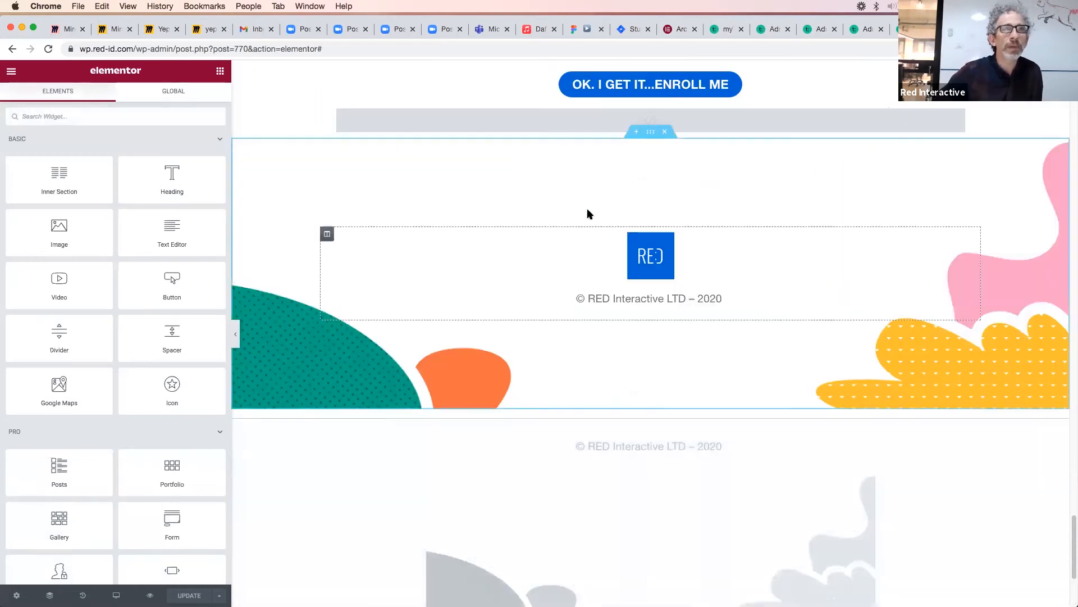
left_click(586, 115)
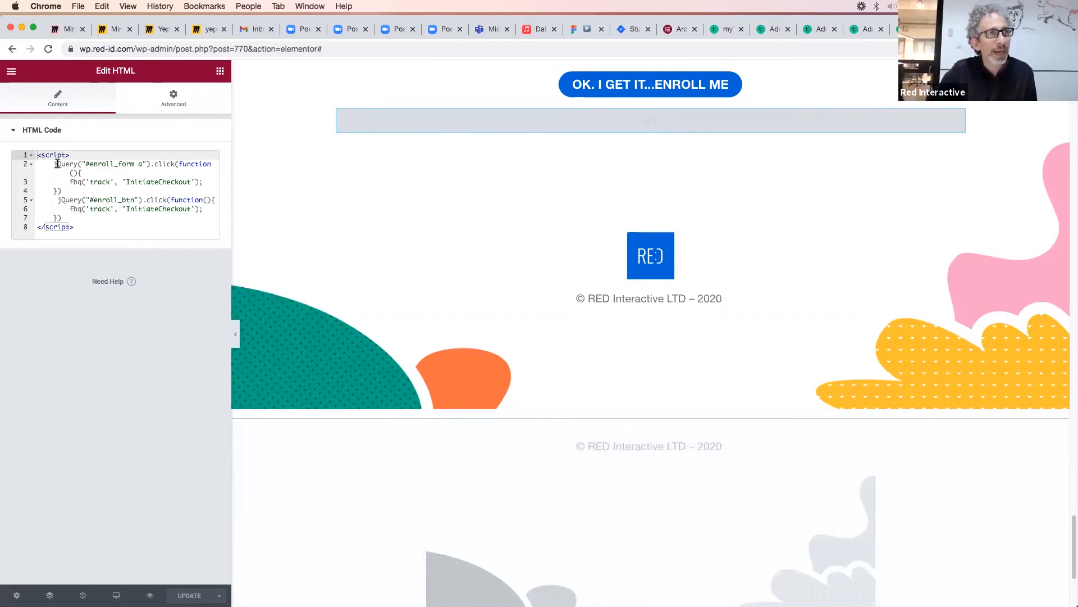
left_click_drag(85, 163, 144, 162)
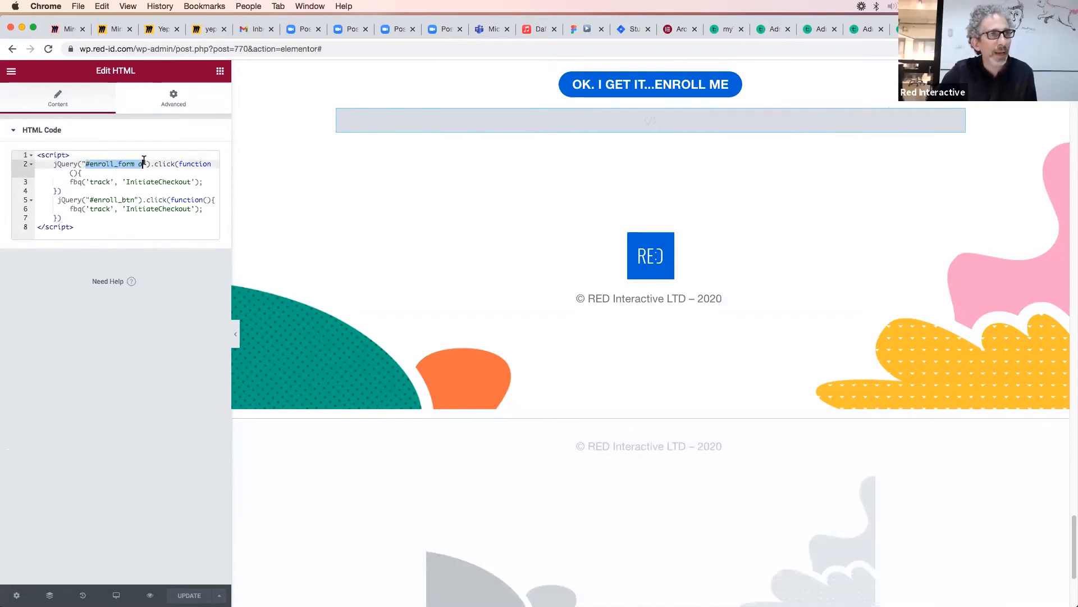
double_click(164, 163)
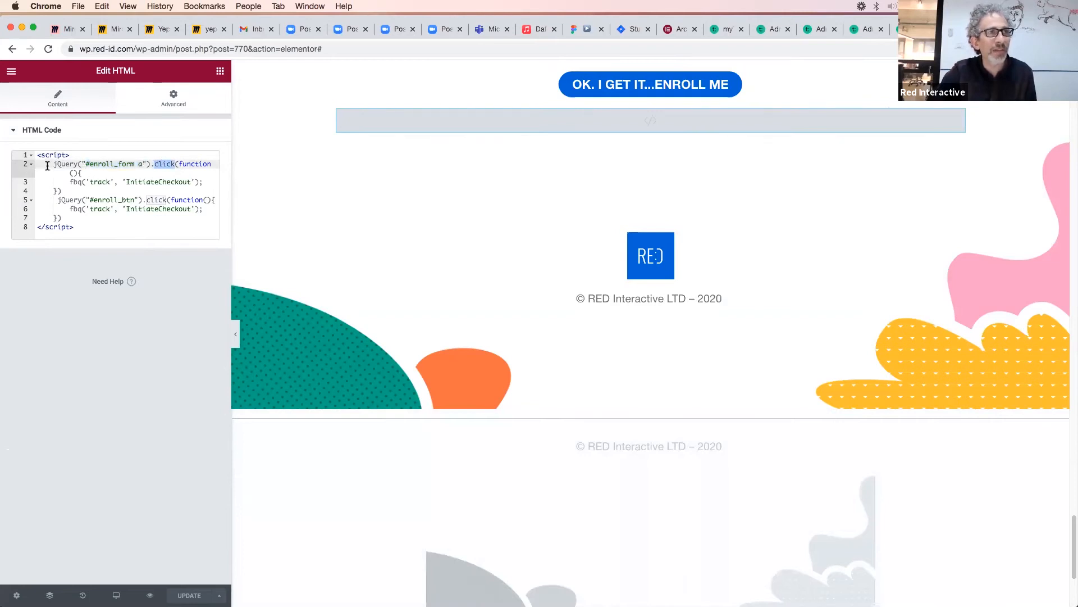
left_click_drag(47, 164, 79, 223)
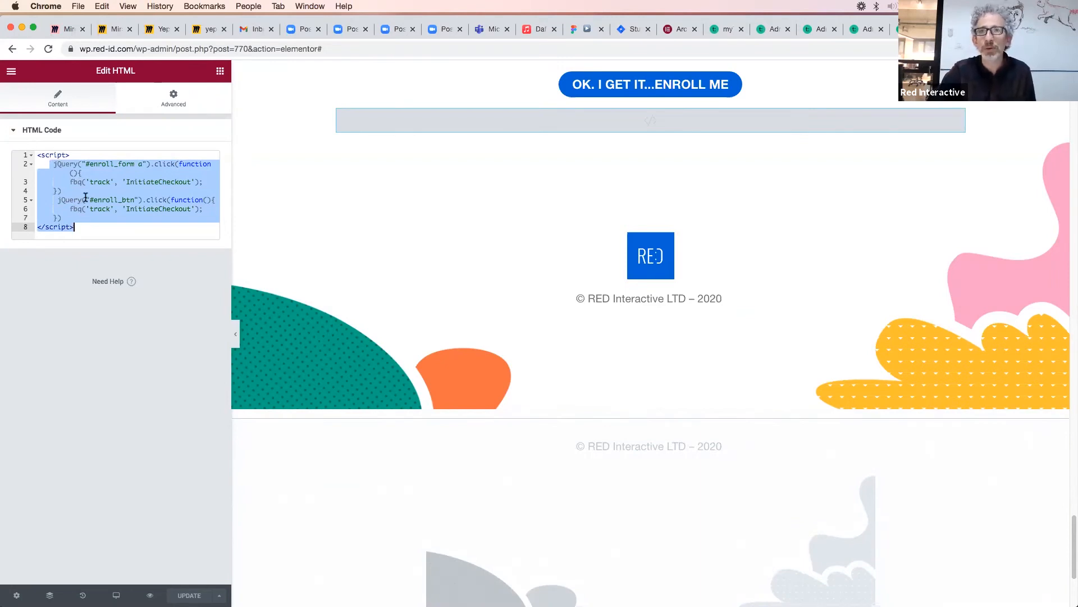
left_click(126, 194)
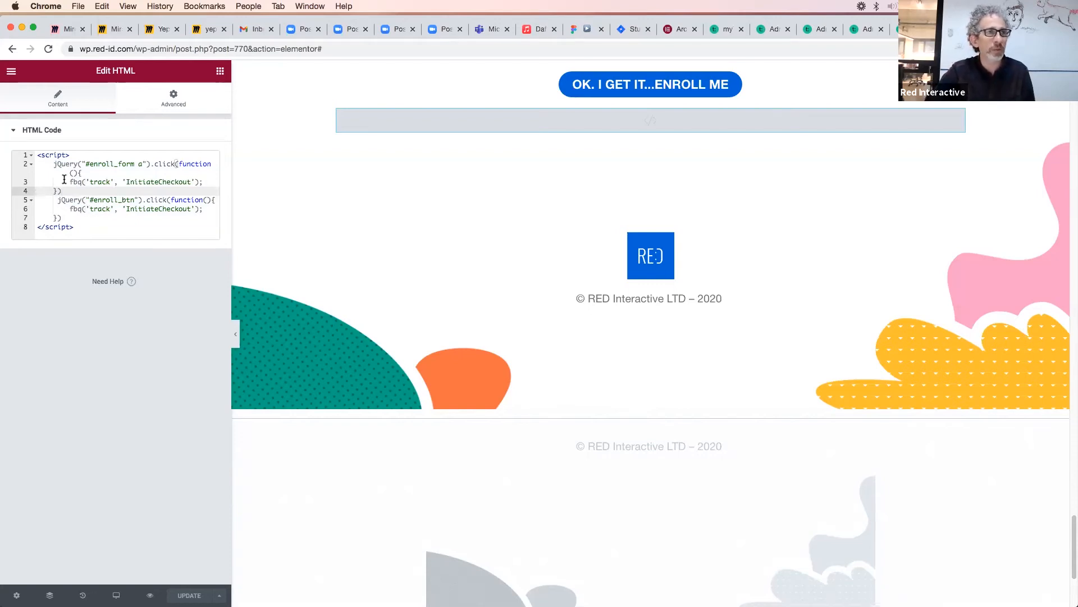
Examine the script's enroll_form link selector and the InitiateCheckout event it tracks.
left_click(117, 182)
left_click_drag(52, 163, 76, 201)
double_click(121, 164)
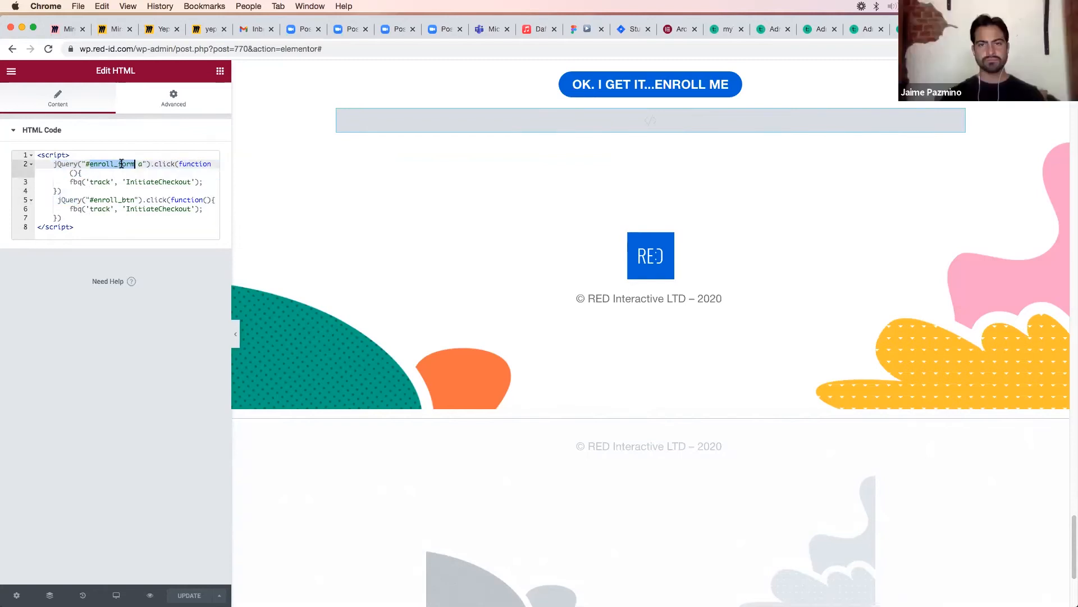
left_click(141, 163)
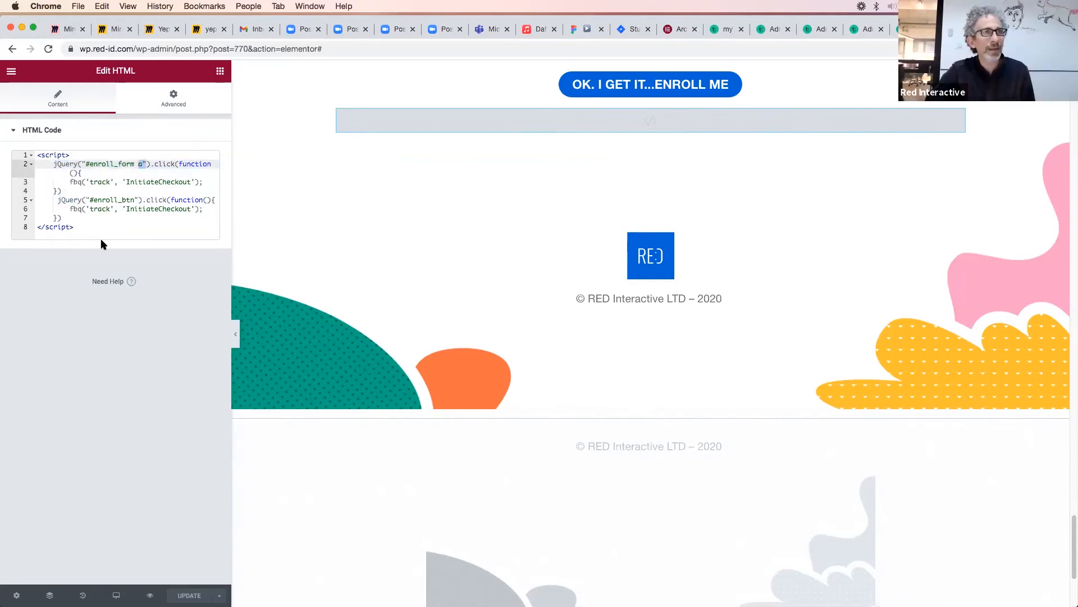
left_click_drag(46, 163, 63, 218)
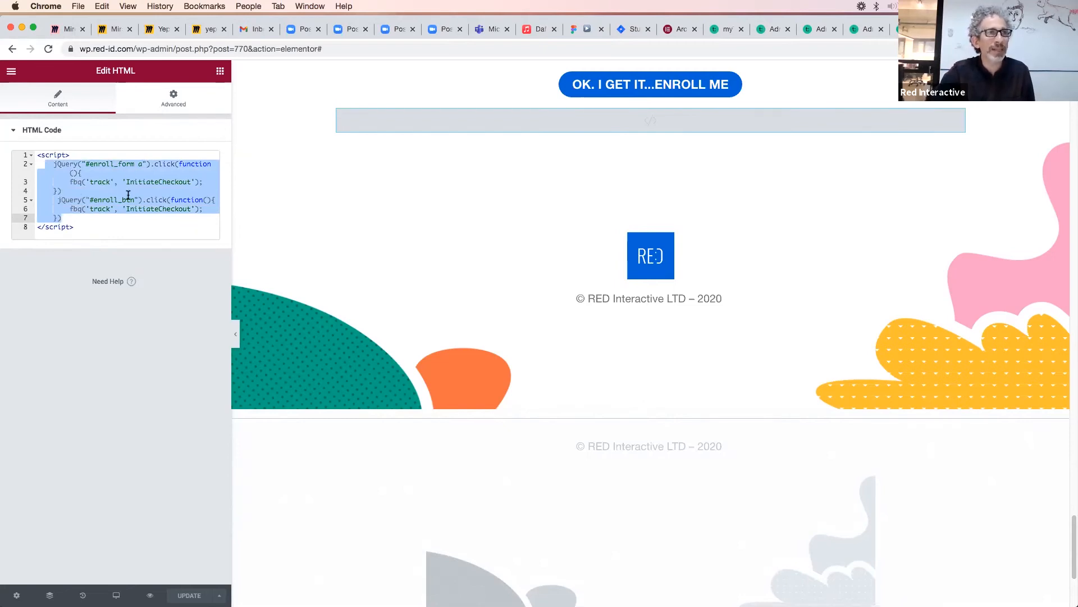
double_click(145, 182)
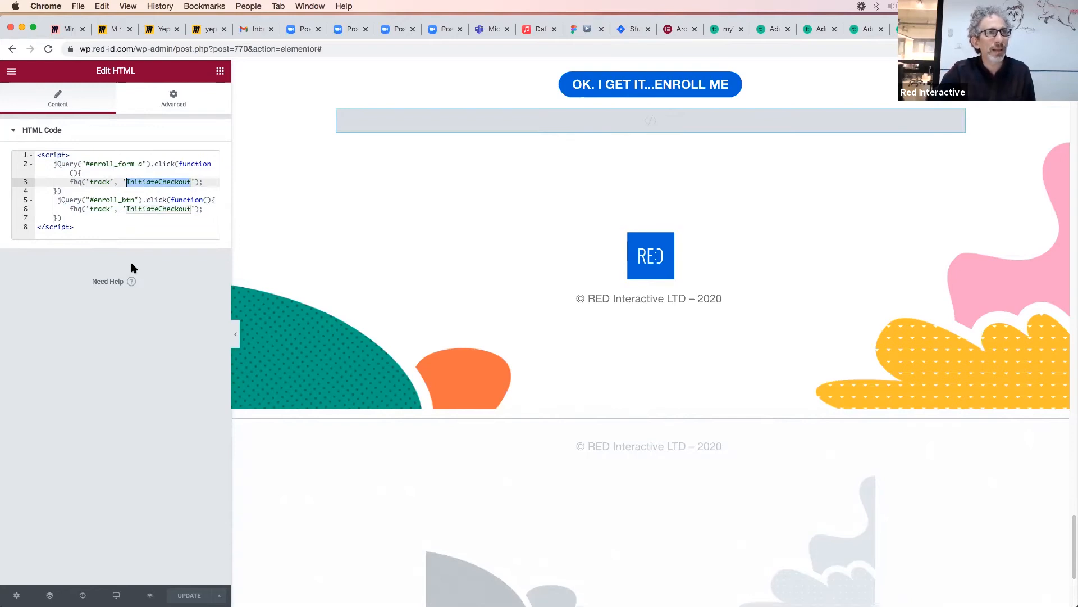